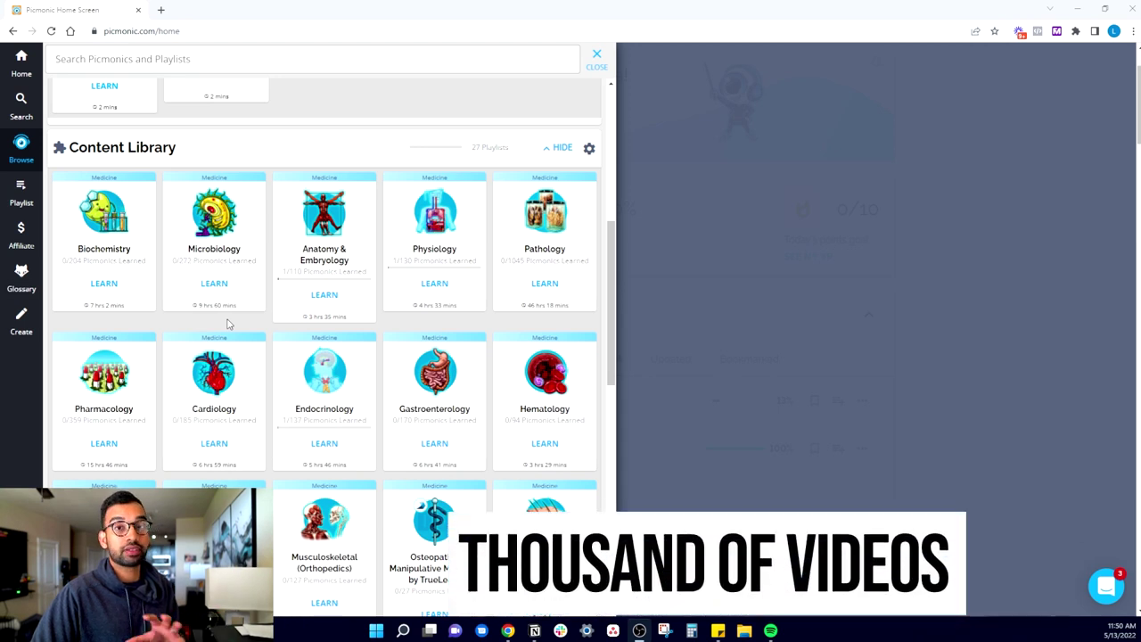
Open the Lipid-lowering Agents playlist under Cardiology in the Pharmacology content library.
click(104, 443)
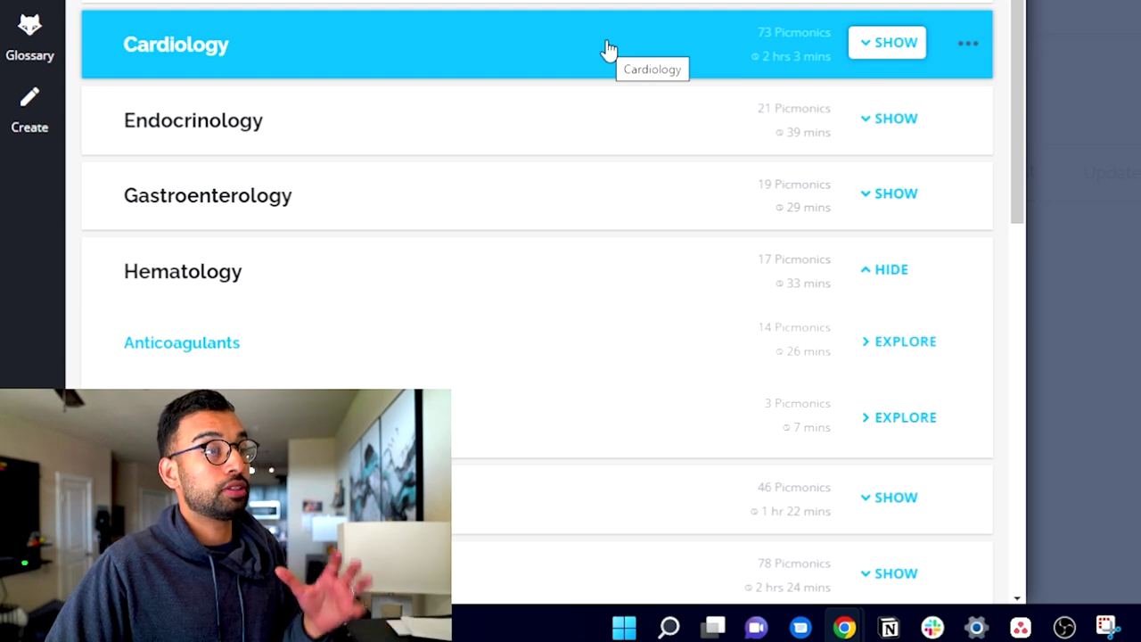
click(609, 46)
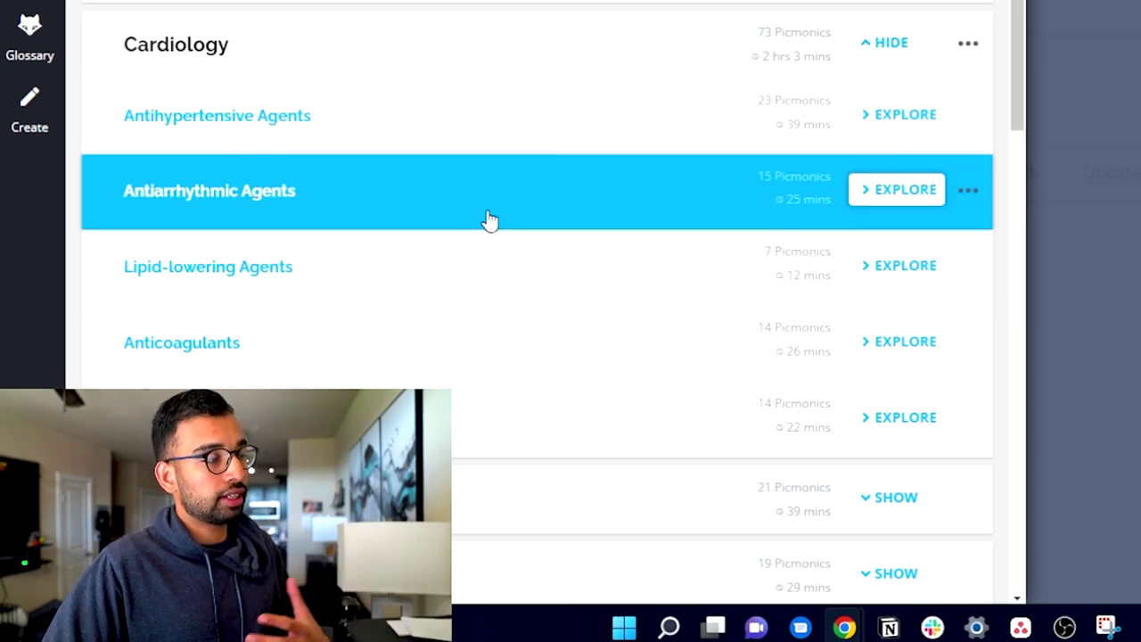
click(509, 278)
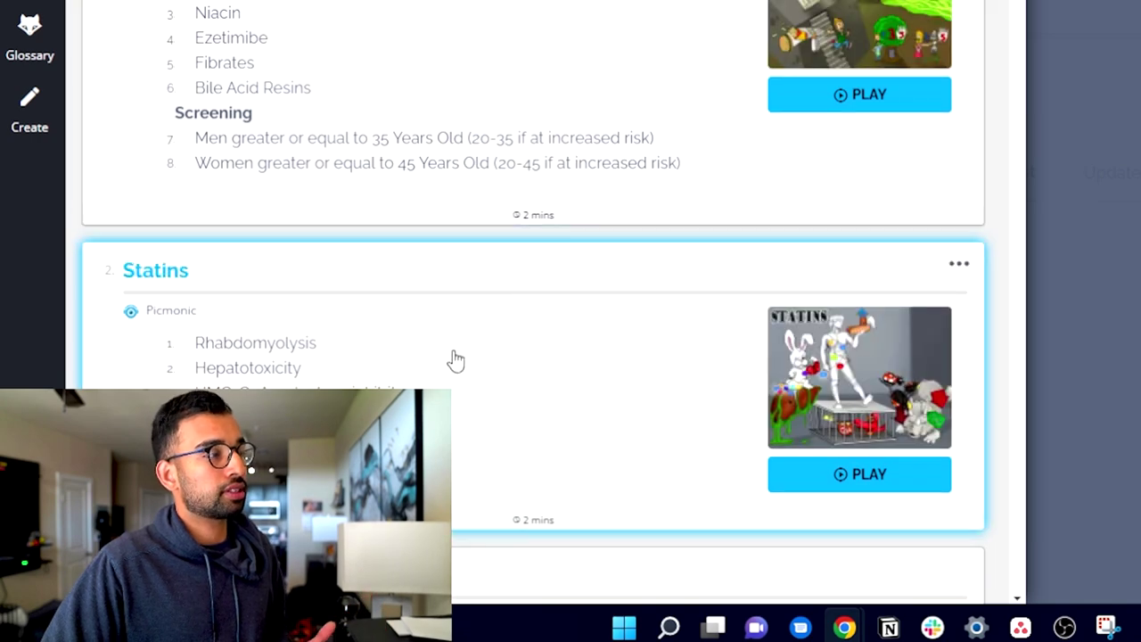
Play the Statins Picmonic from the playlist and skip to another point in the video.
scroll(564, 339, down, 2)
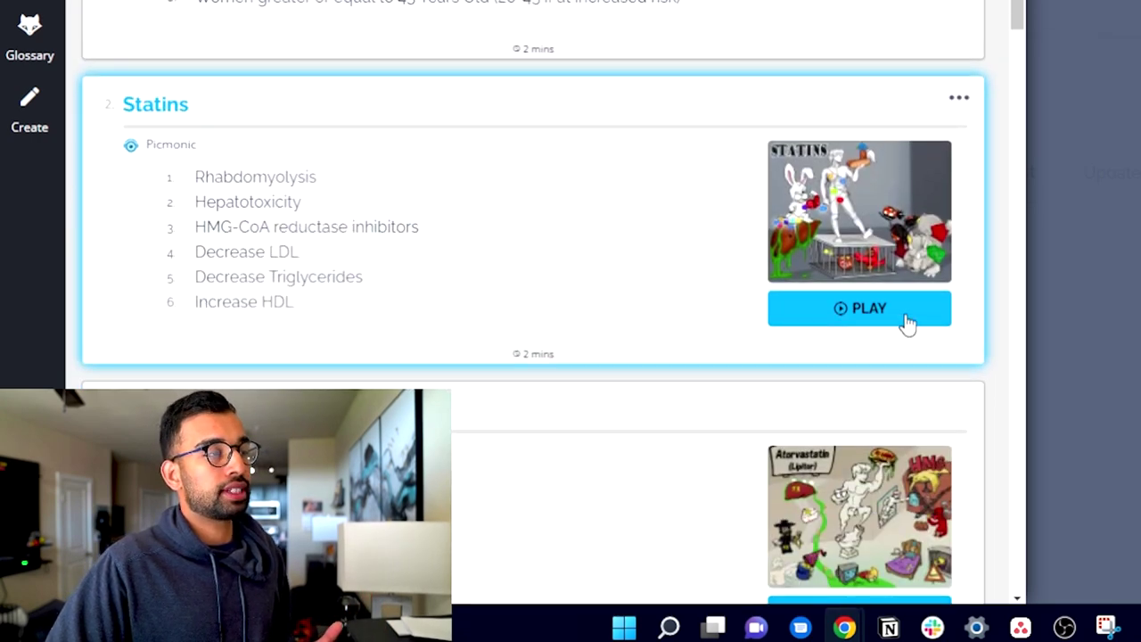
click(907, 322)
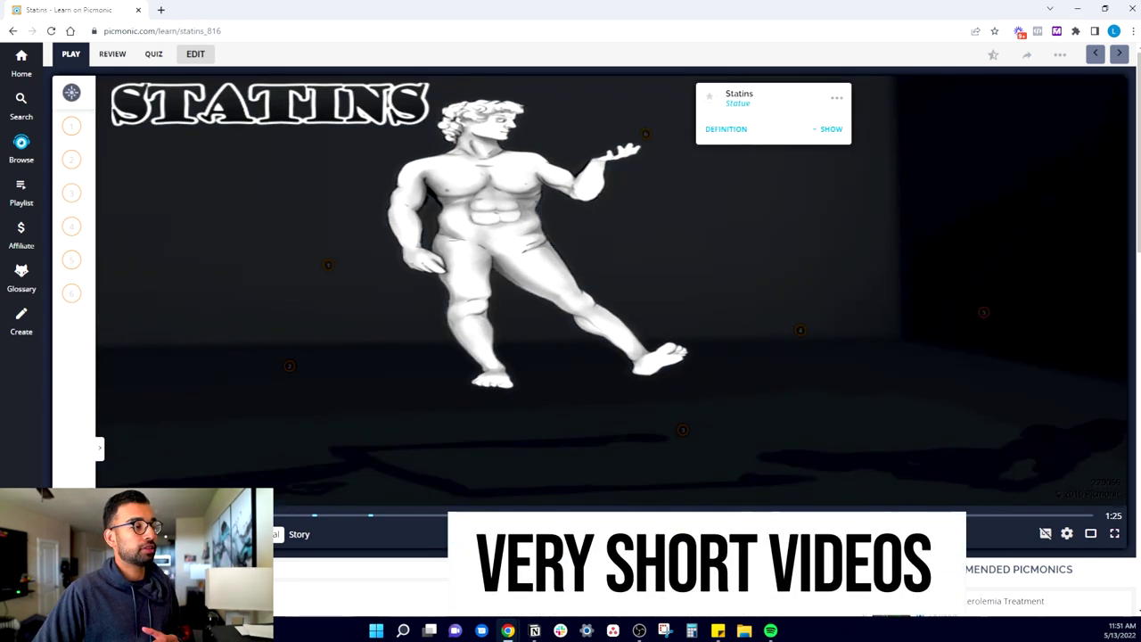
click(349, 519)
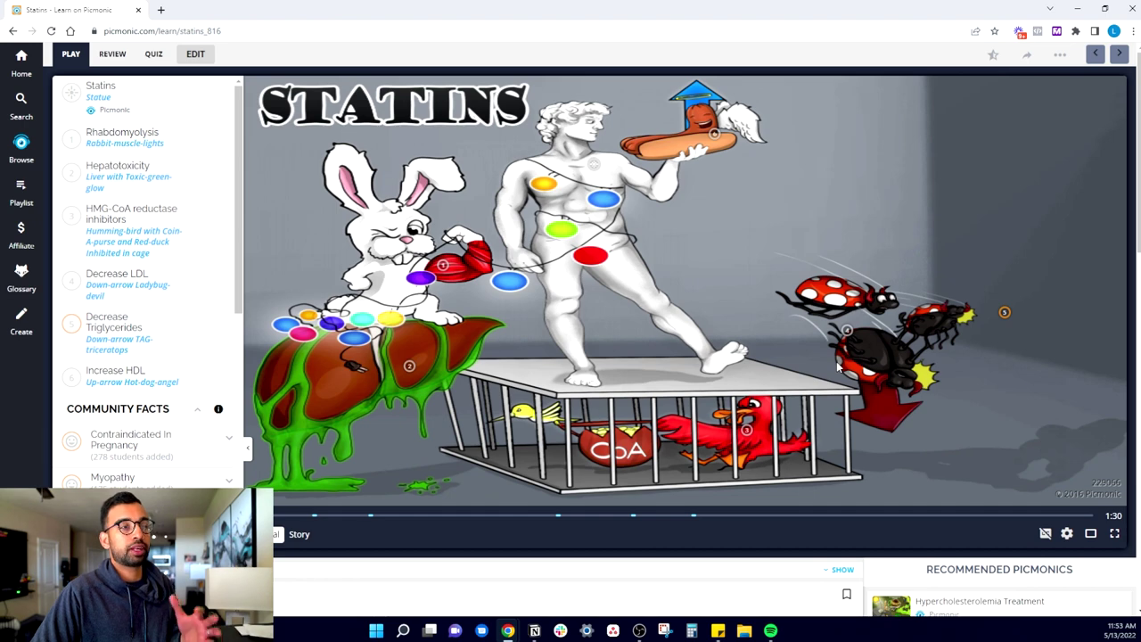
Go through the Statins Picmonic in review mode, checking the symbols for facts 3 and 2.
click(72, 93)
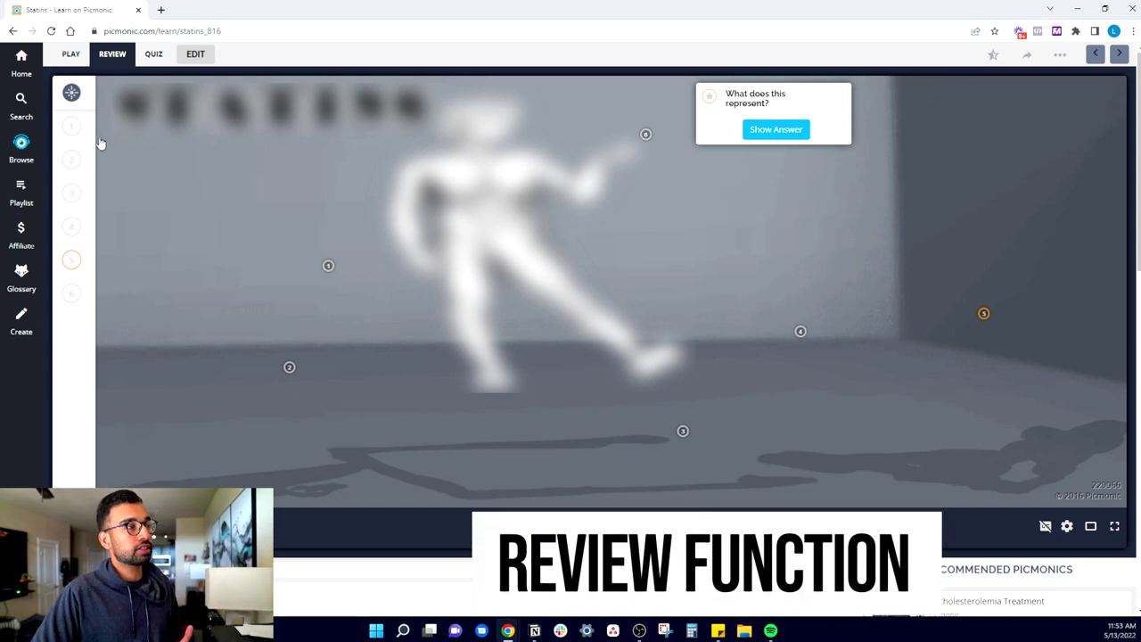
click(76, 193)
click(295, 373)
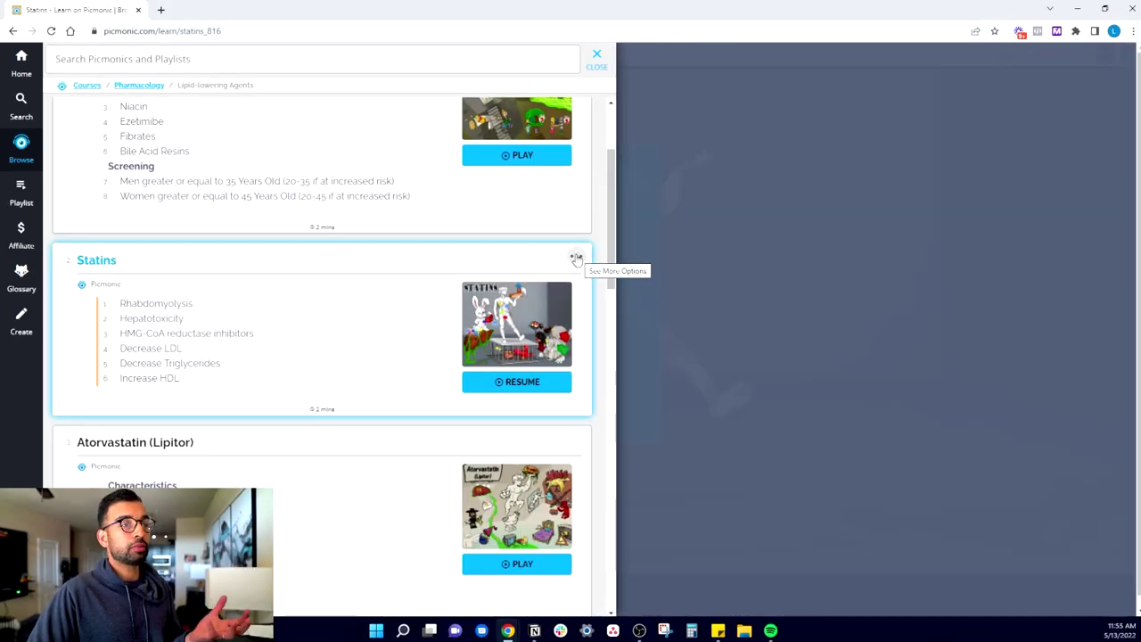
Show the options for adding the Statins Picmonic to a playlist.
click(576, 260)
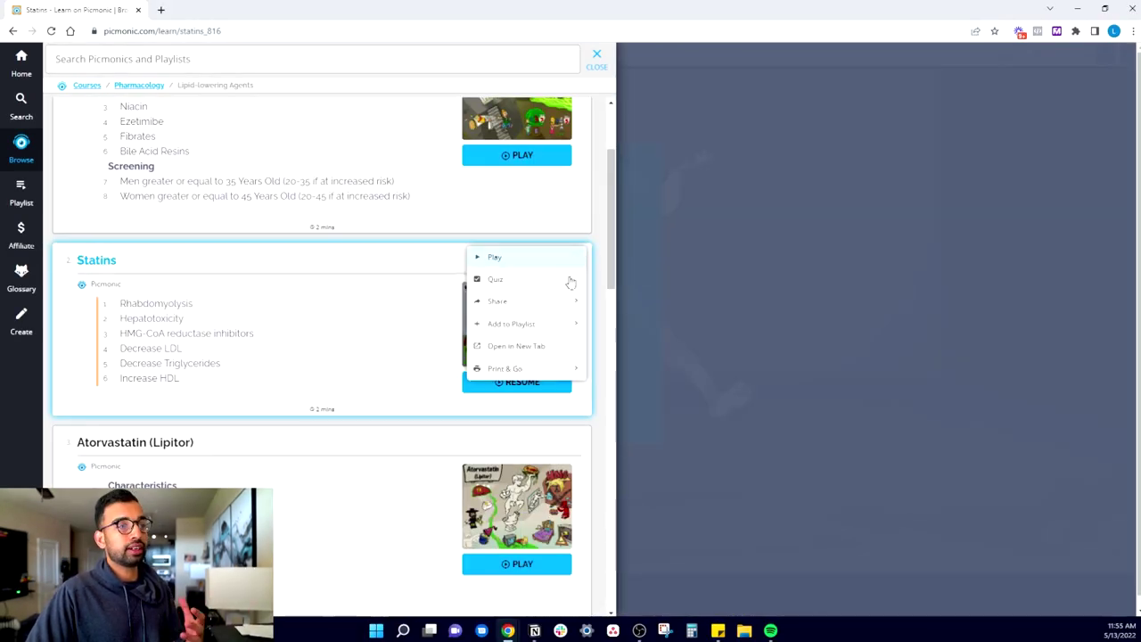
click(573, 331)
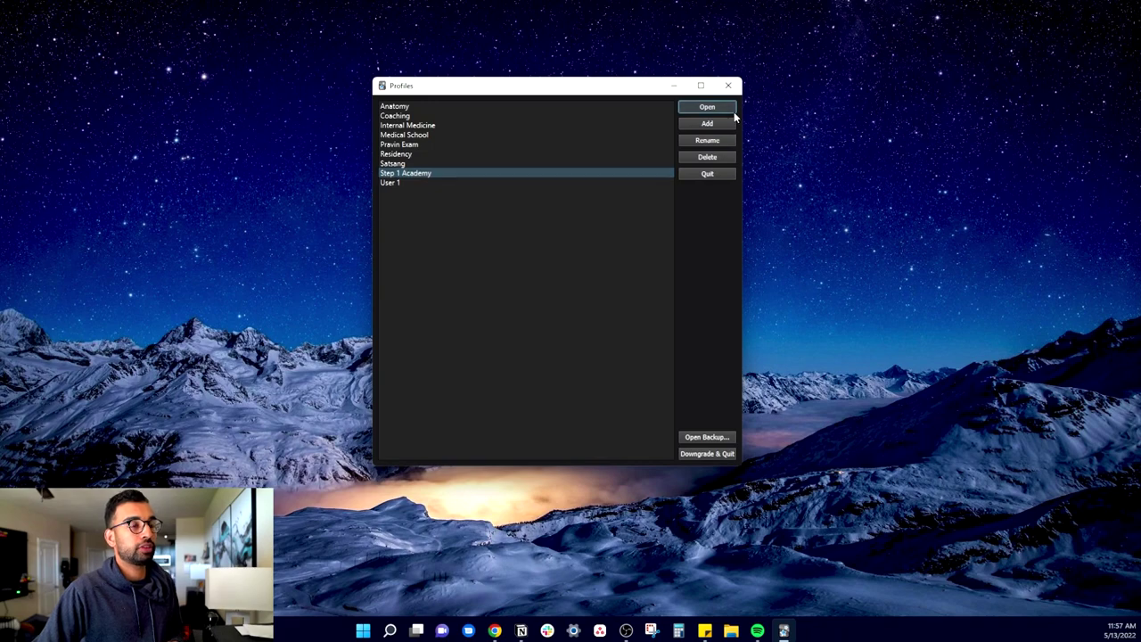
Switch to Anki and open the Step 1 Academy profile.
click(733, 111)
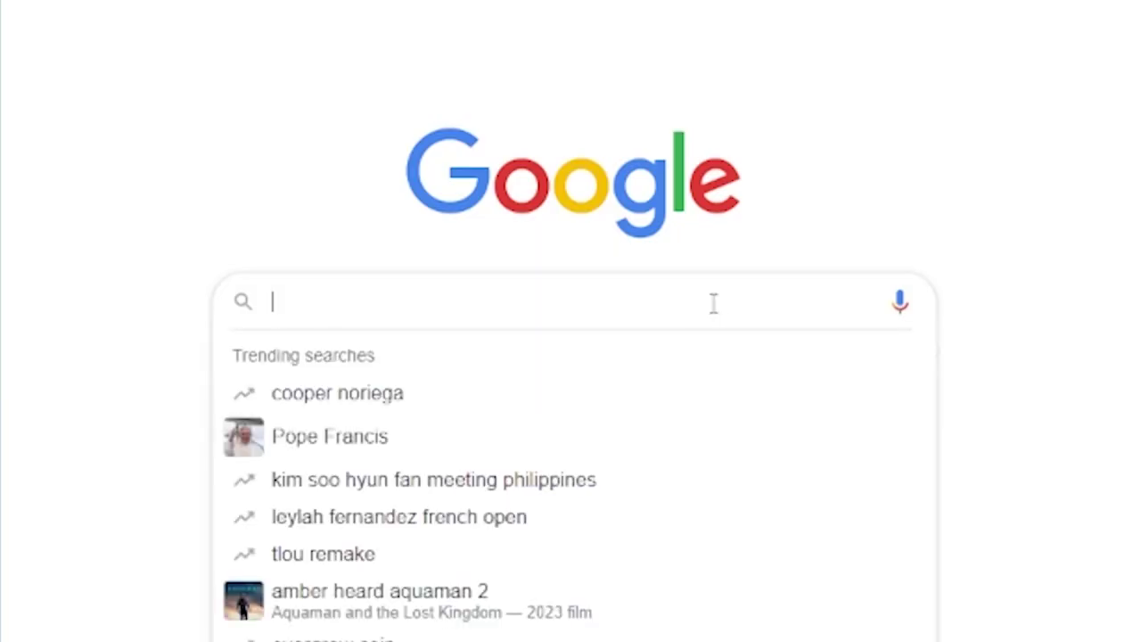
Search Google for "pharmacology anki decks" and look through the results.
text(pharmacol)
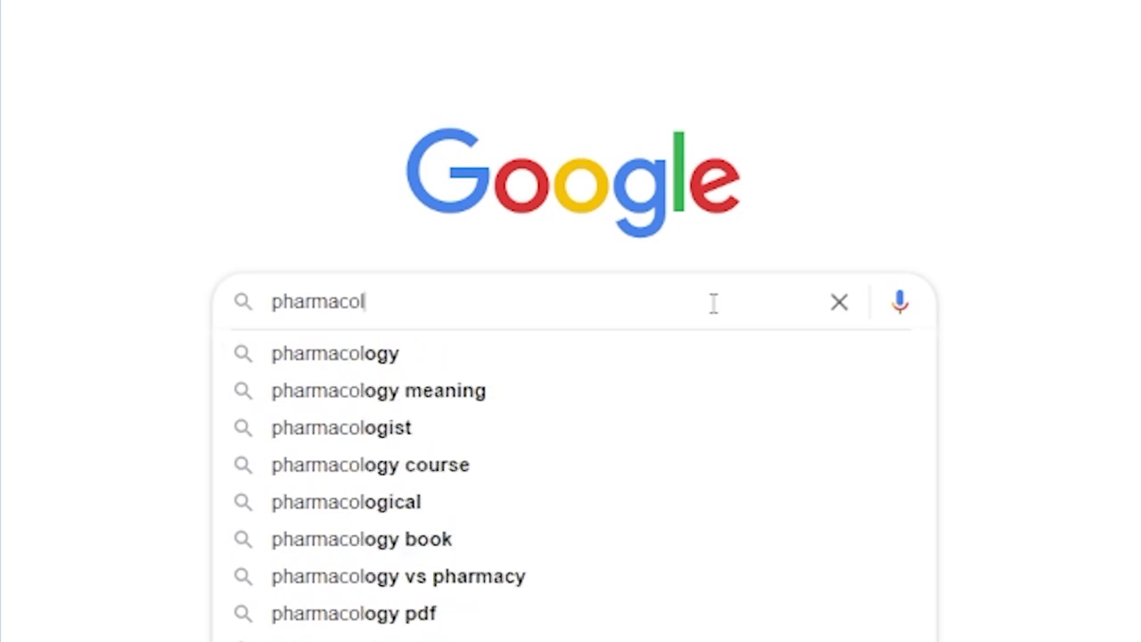
text(ogy anki decks)
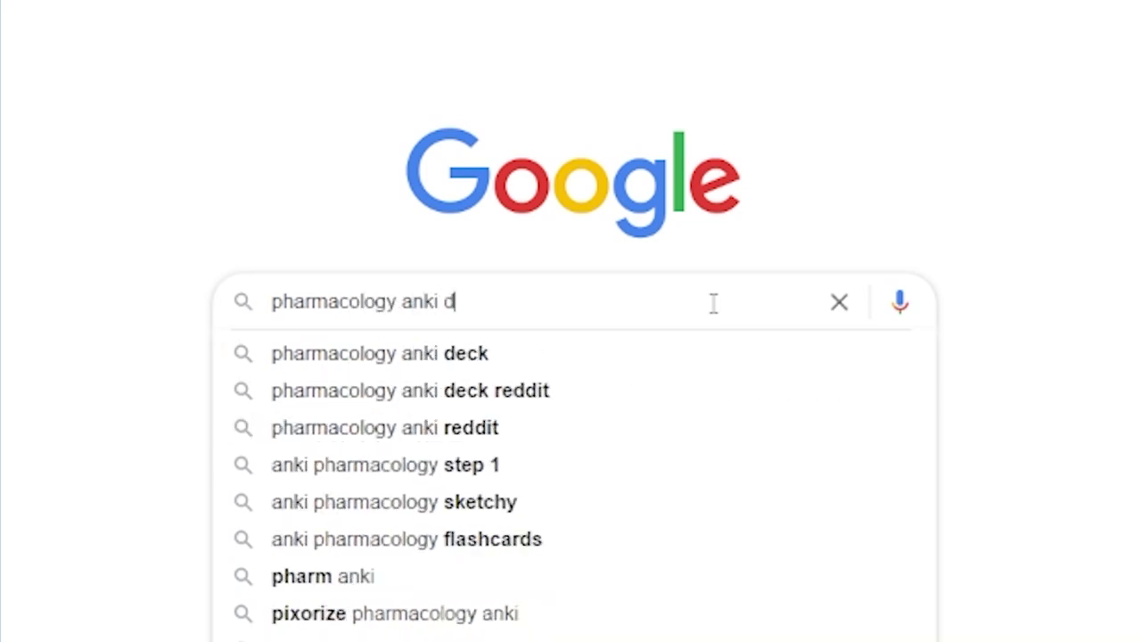
key(Return)
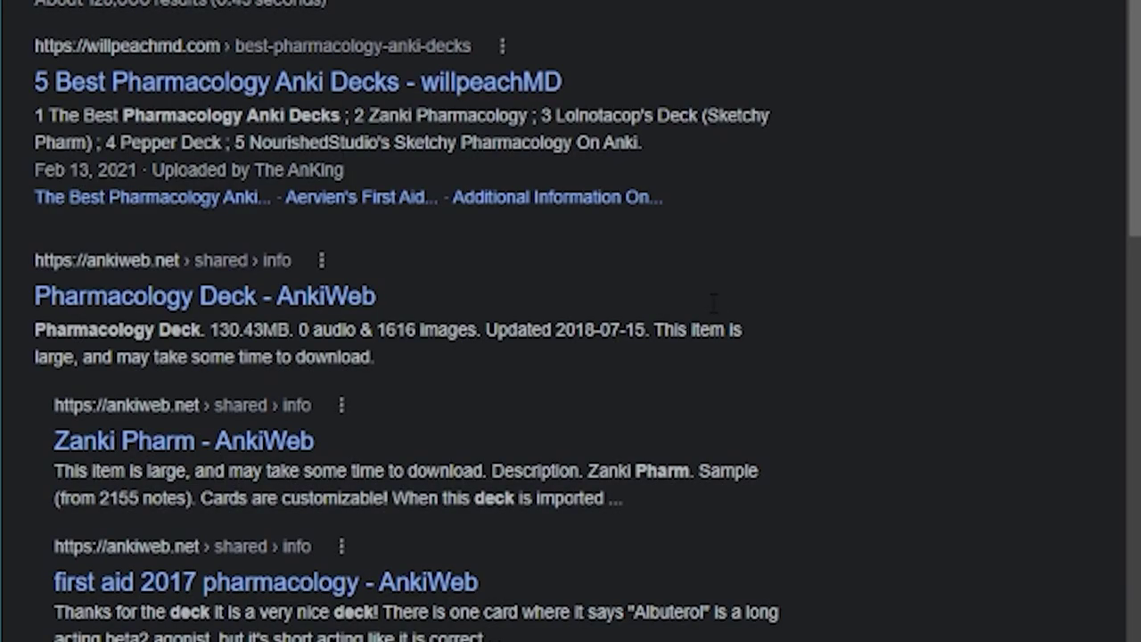
scroll(716, 314, down, 4)
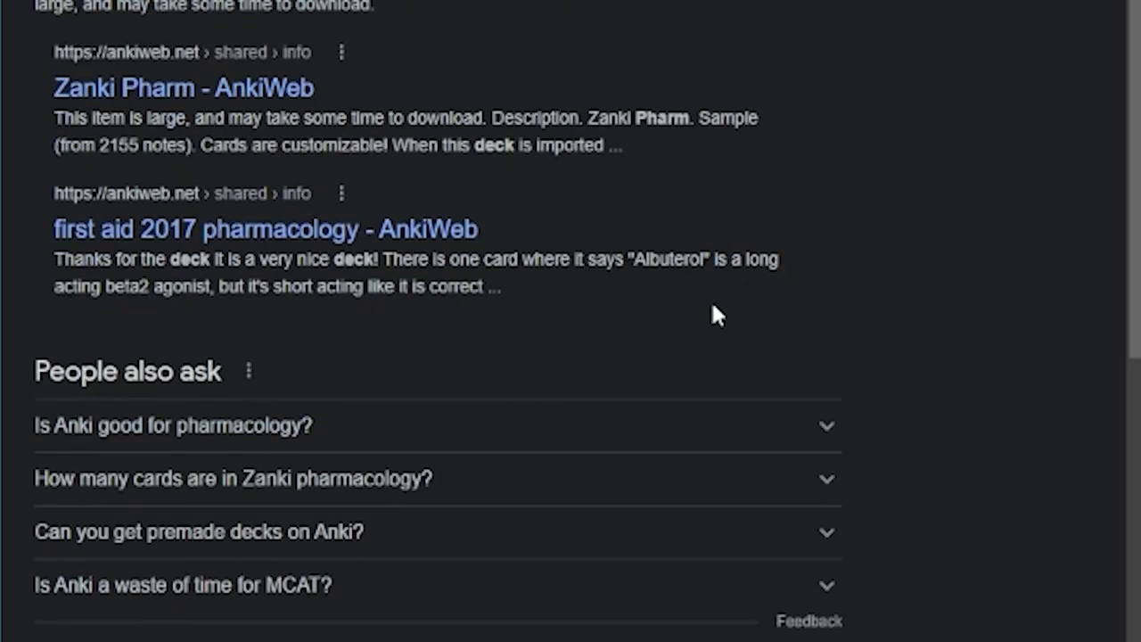
scroll(715, 313, down, 6)
scroll(713, 311, down, 2)
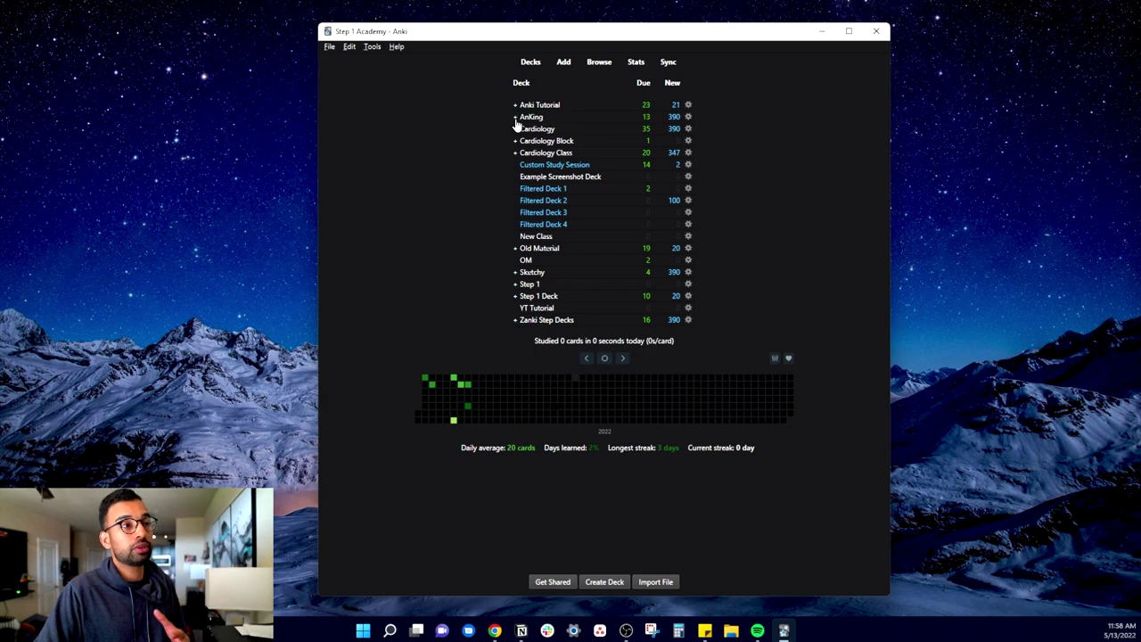
In Anki, expand the AnKing deck and move its Zanki Pharmacology subdeck out to the top level of the deck list.
click(515, 117)
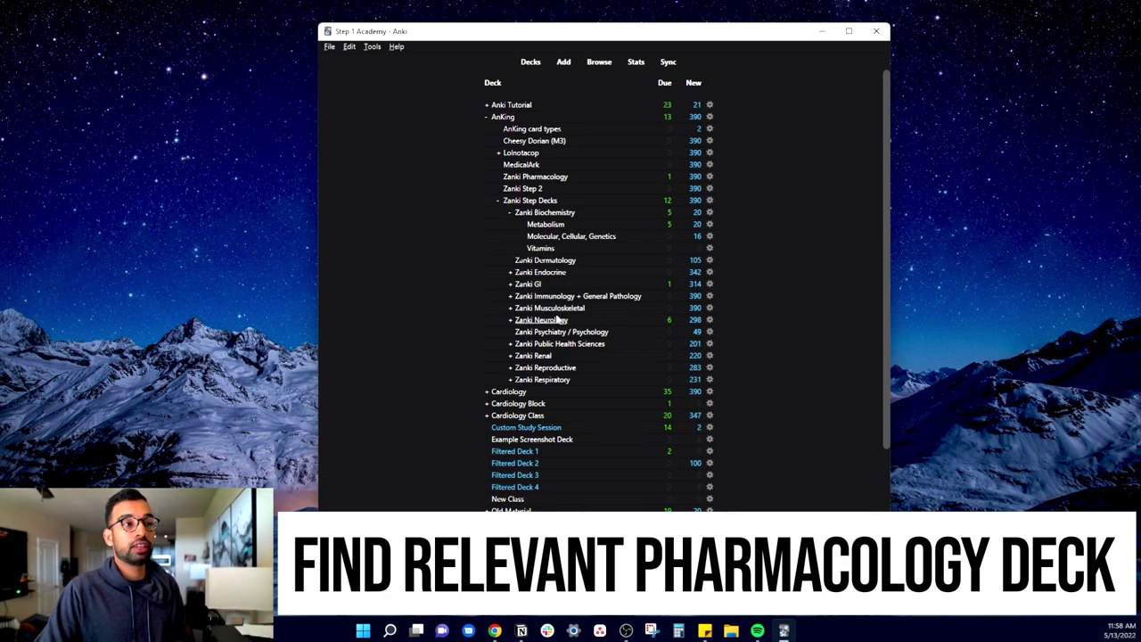
drag(540, 177, 594, 311)
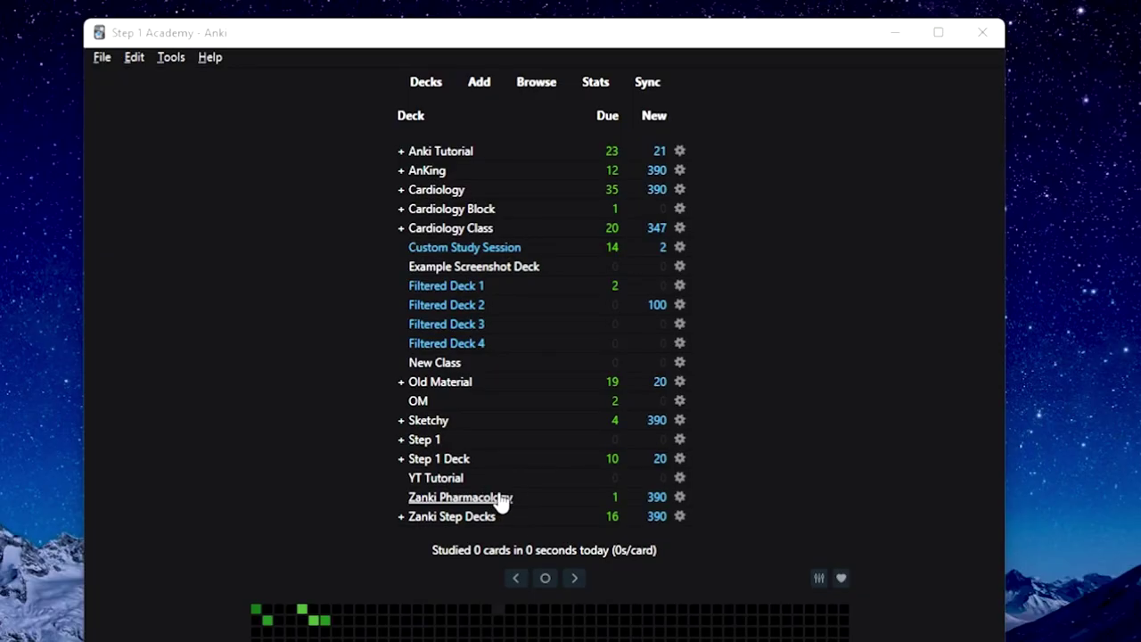
Open the Zanki Pharmacology deck and examine the card counts in its statistics.
click(495, 497)
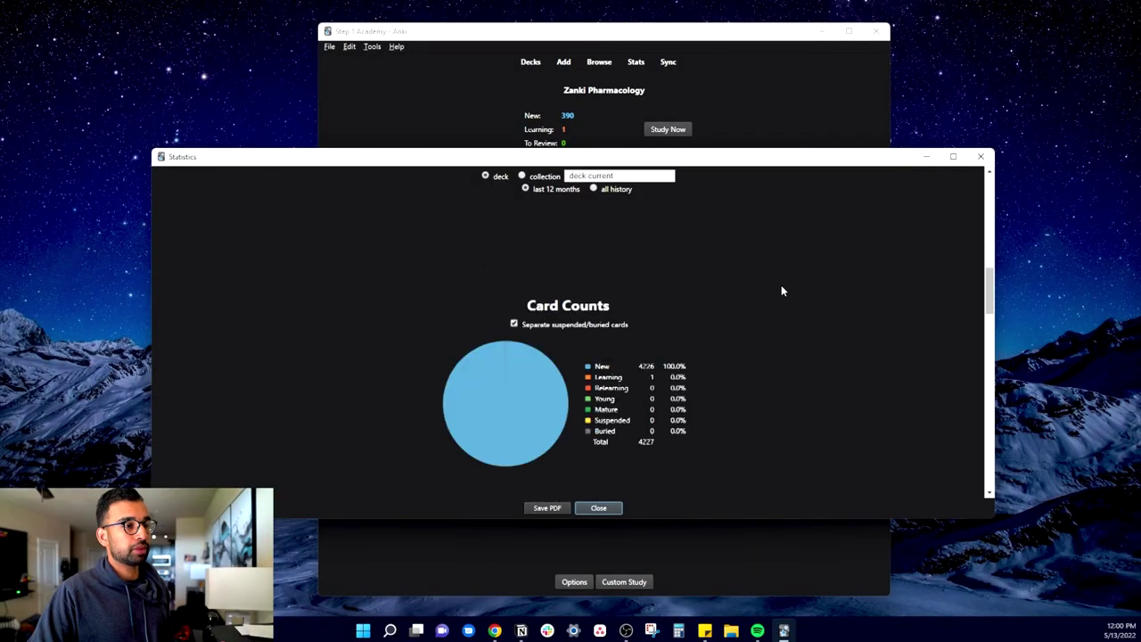
scroll(774, 296, up, 3)
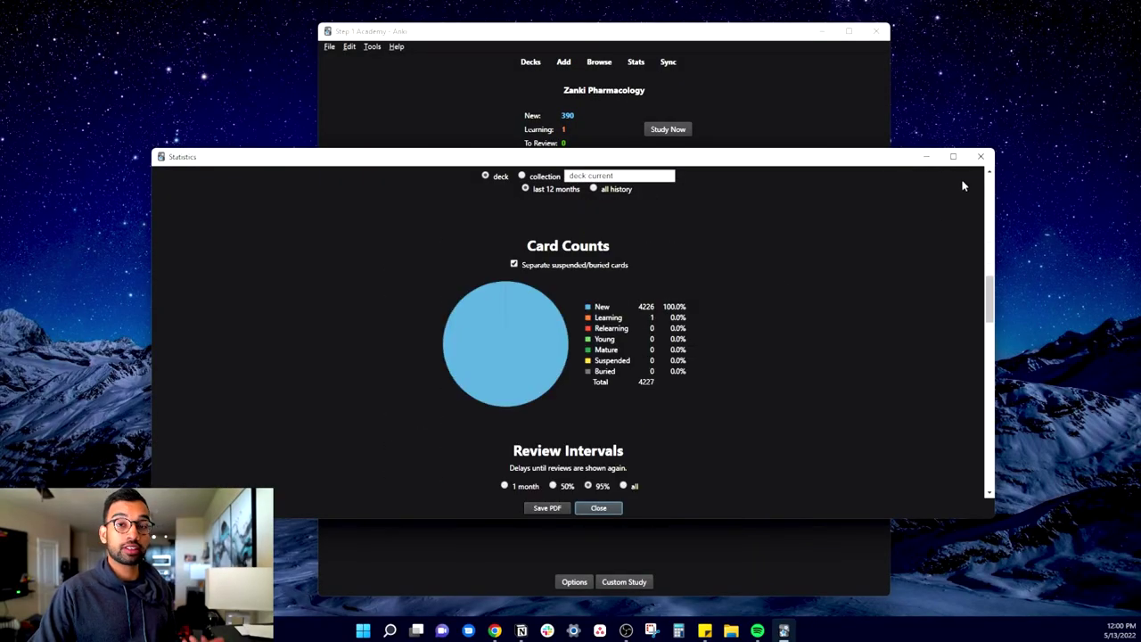
click(980, 156)
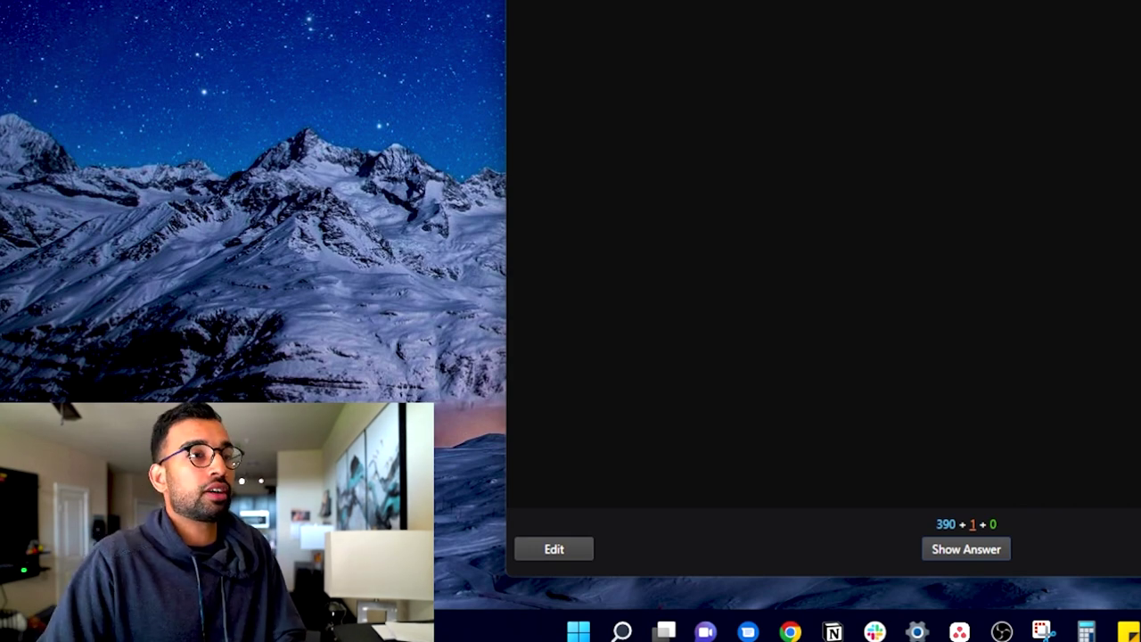
Study the first few Zanki Pharmacology cards, revealing answers and rating them Good, and return to the deck list.
key(space)
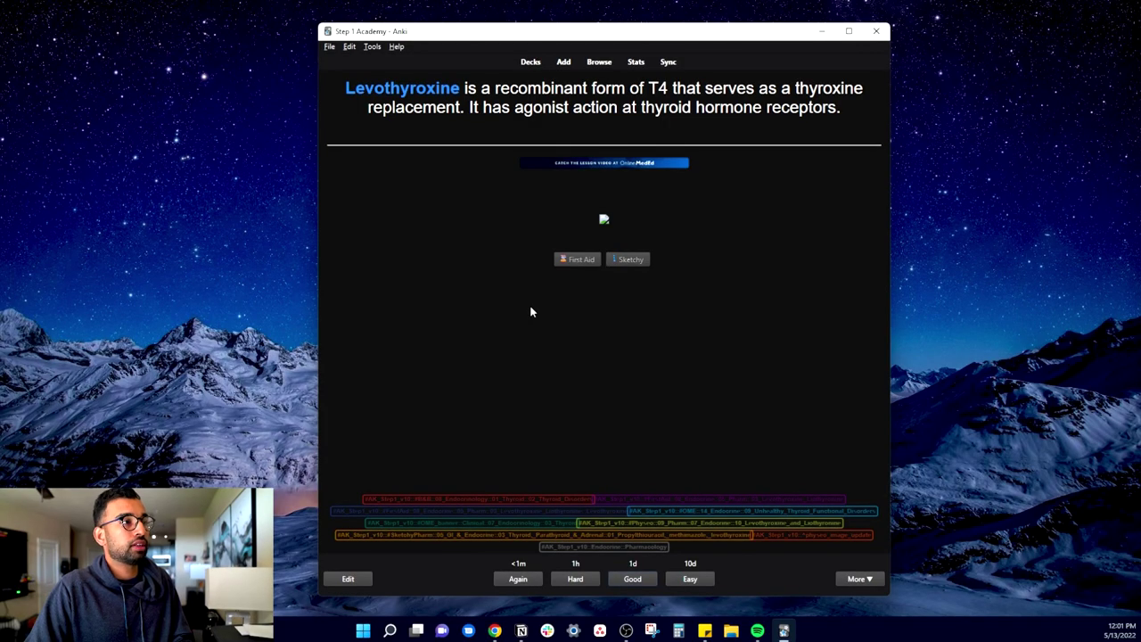
key(space)
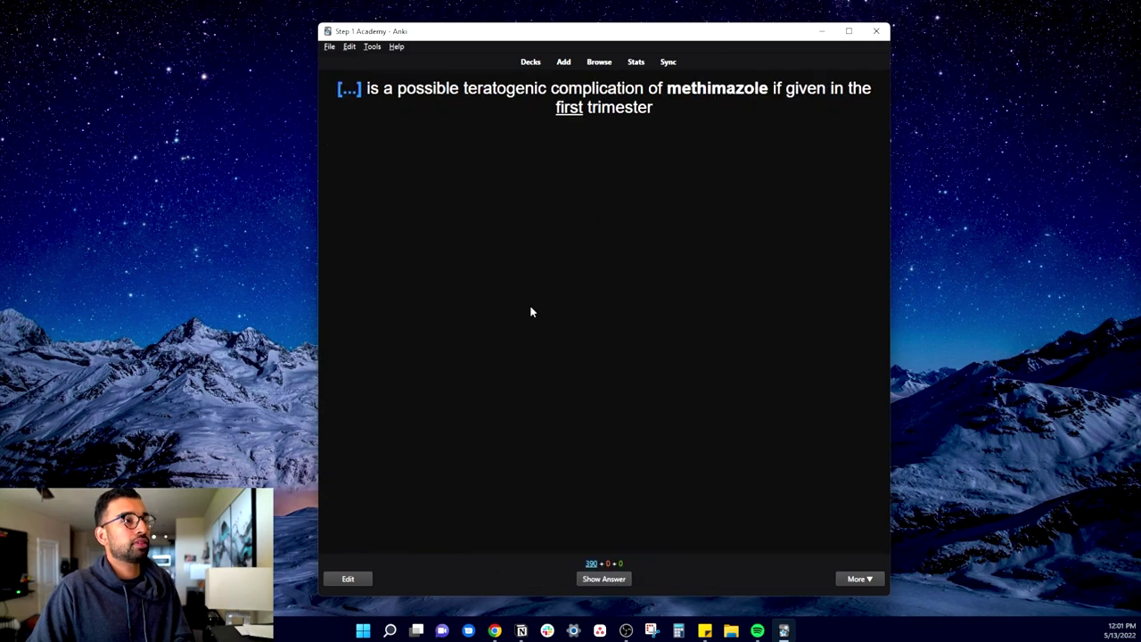
key(space)
key(space)
key(space)
key(space)
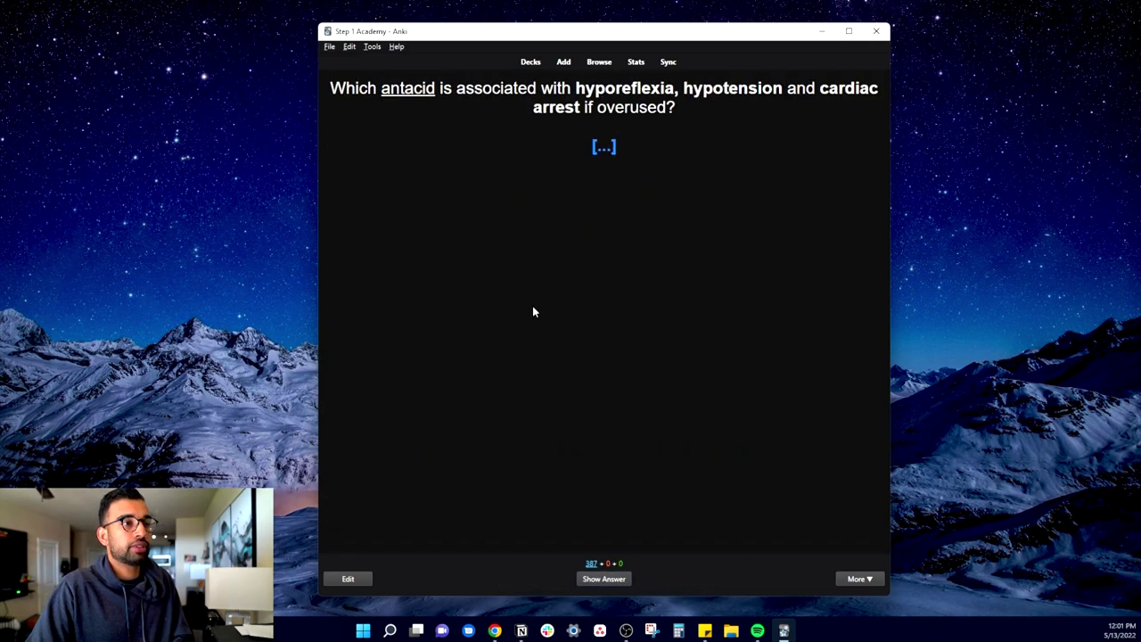
key(space)
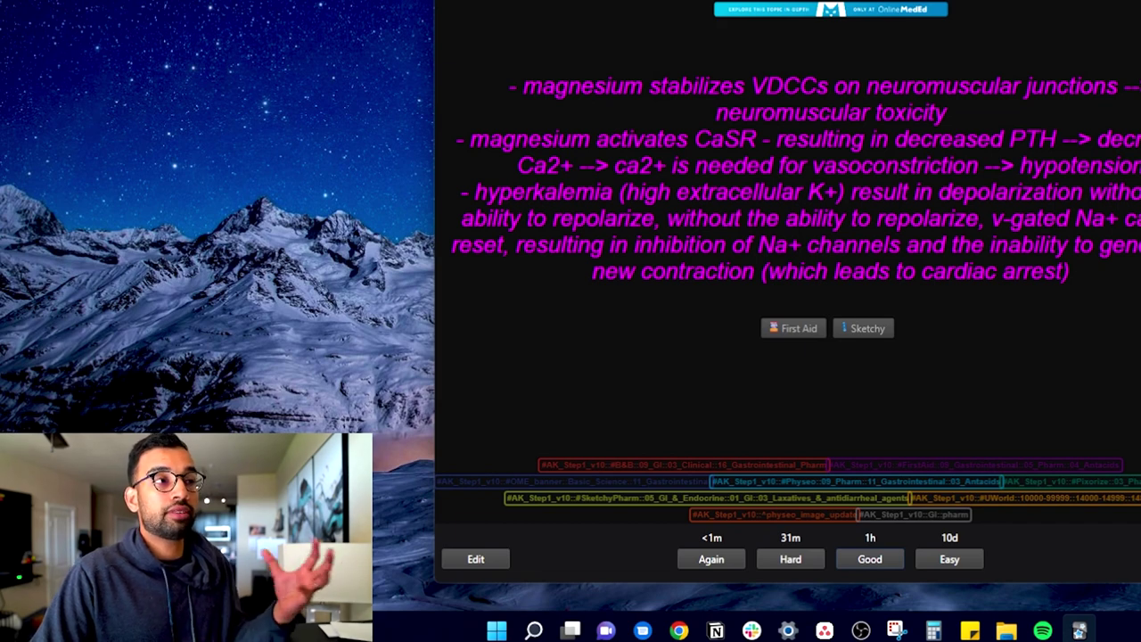
key(d)
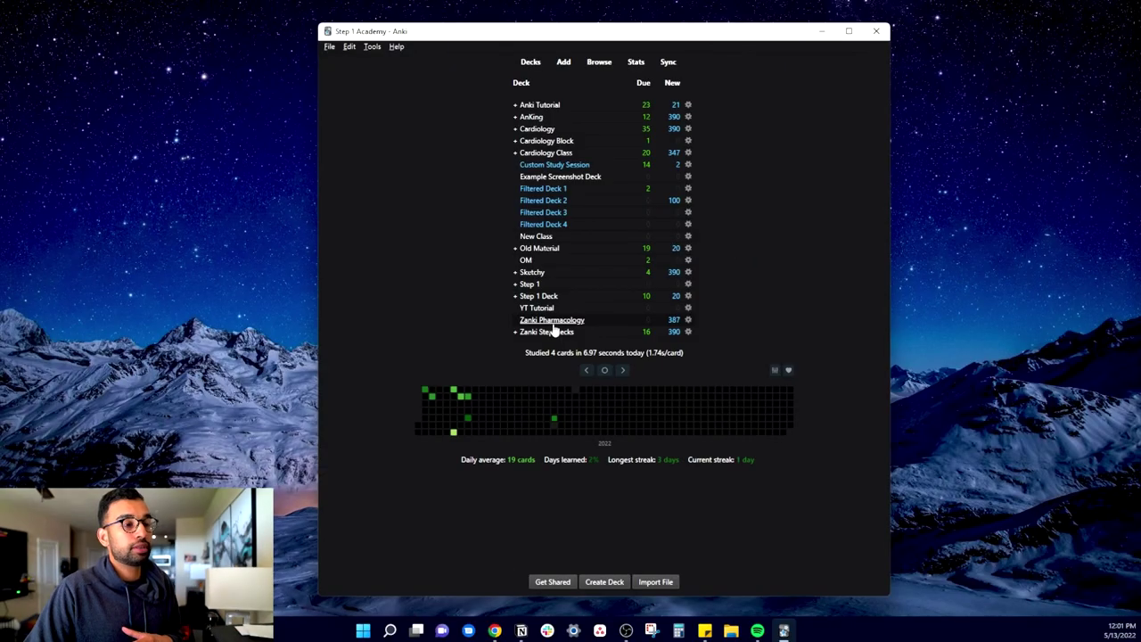
Set up a custom study of the Zanki Pharmacology deck by card state or tag, using 100 new cards only.
click(545, 321)
click(624, 582)
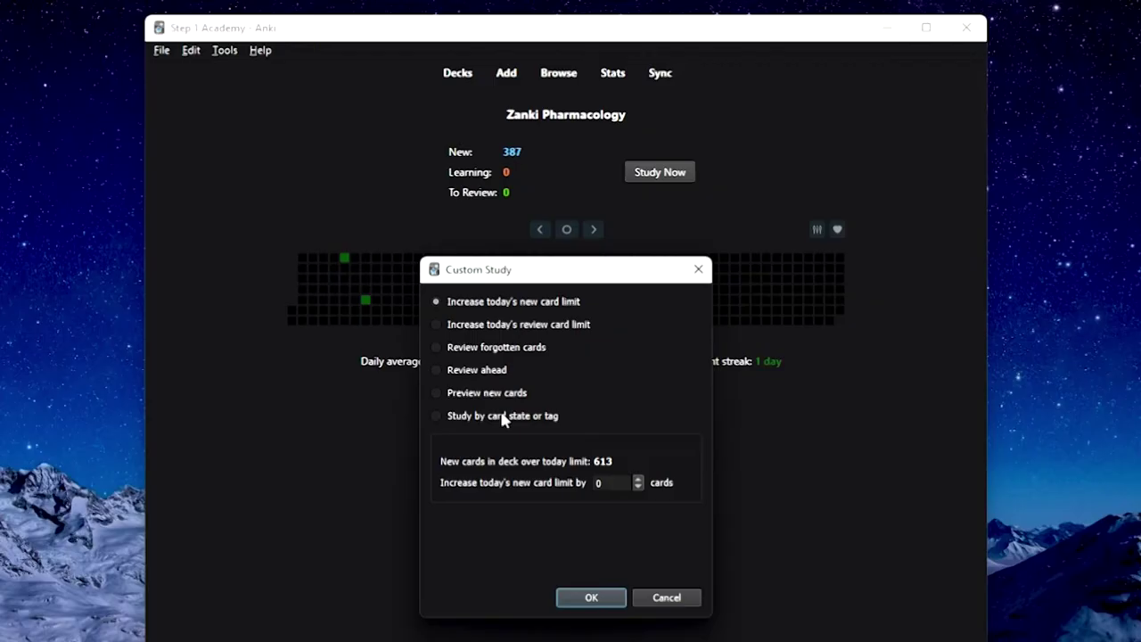
click(565, 294)
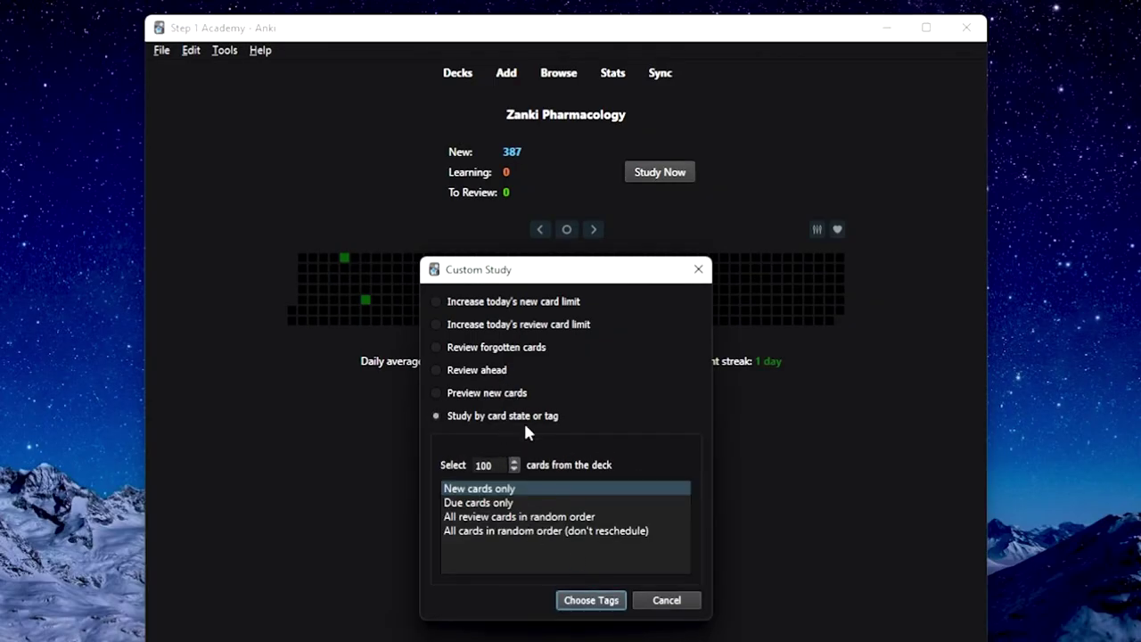
click(619, 600)
Exclude the hypertensive emergency and nitrate tags under First Aid's cardiovascular pharmacology and create the custom study session.
scroll(790, 333, down, 2)
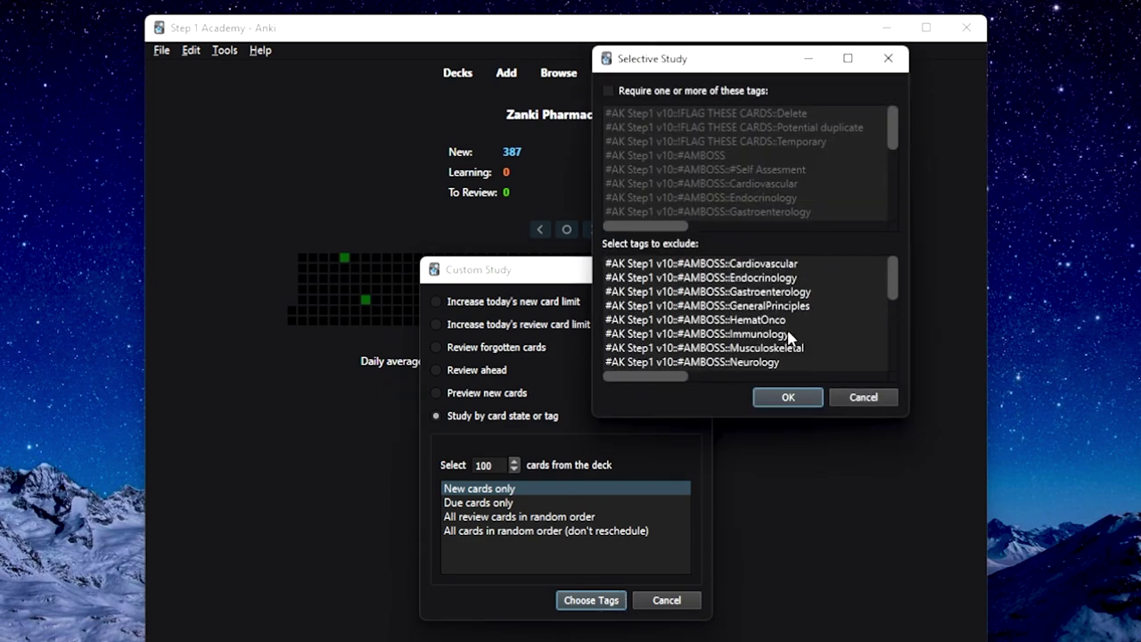
scroll(789, 337, up, 2)
mouse_move(891, 289)
mouse_down()
mouse_move(871, 302)
mouse_move(881, 339)
mouse_move(881, 296)
mouse_up()
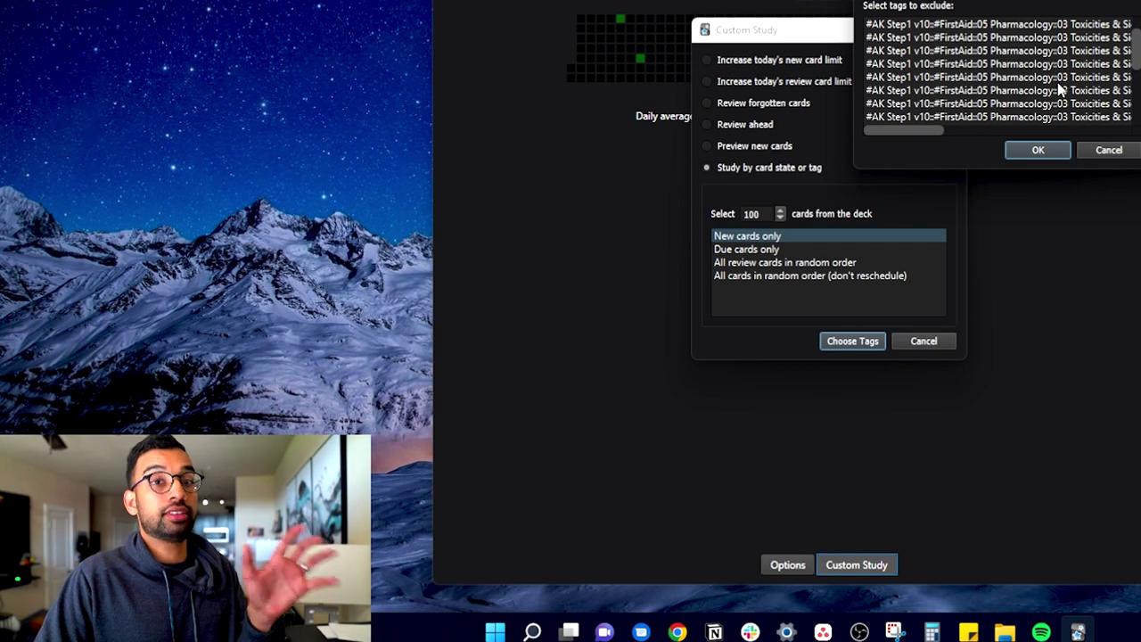
scroll(1069, 85, down, 5)
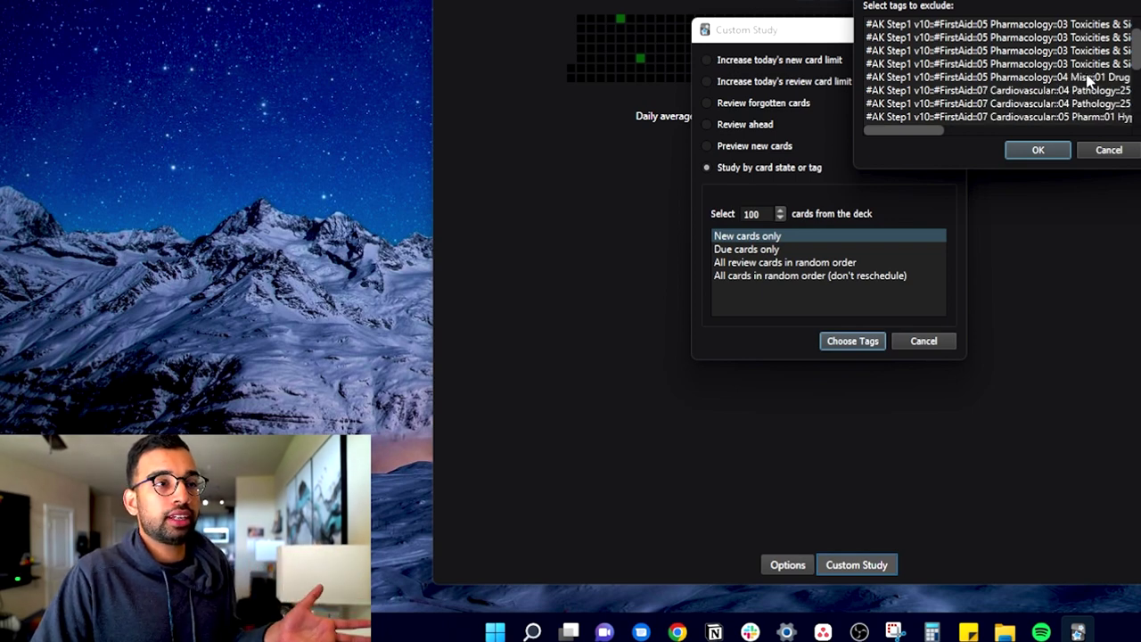
drag(1044, 50, 1058, 75)
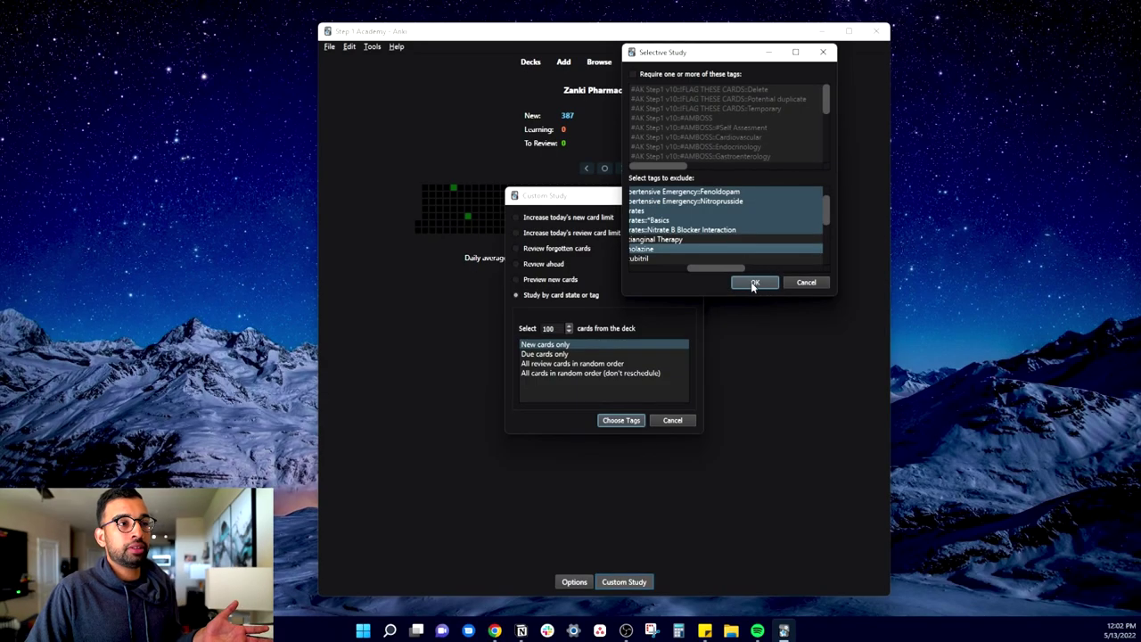
click(1037, 150)
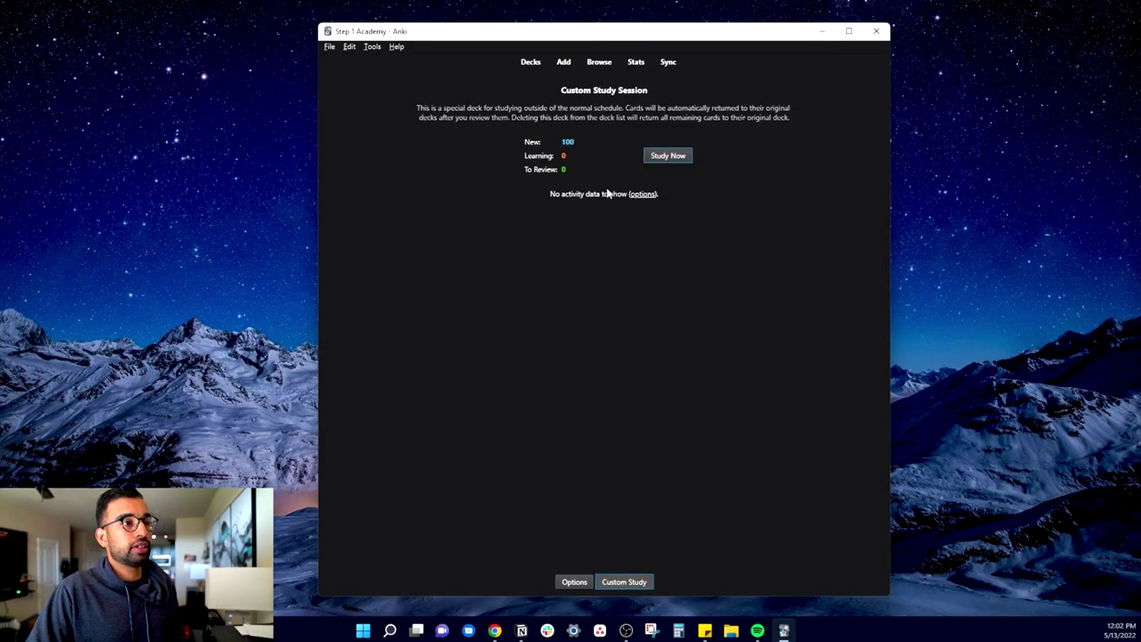
Start the custom study session and work through its first cards, revealing answers and rating them Good.
key(s)
key(space)
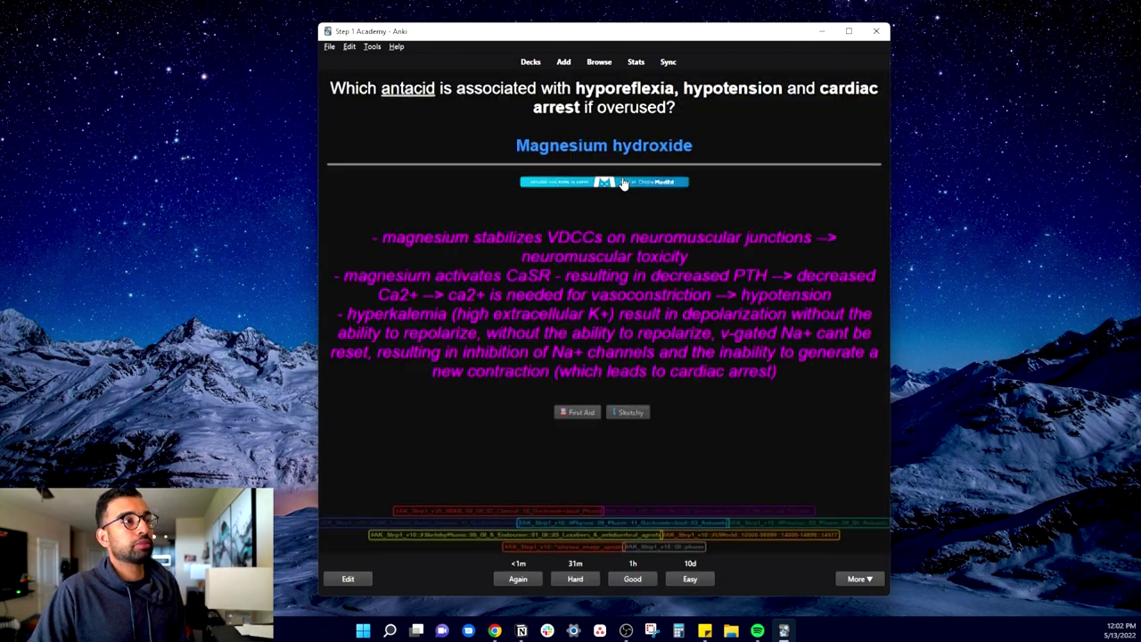
key(space)
key(space)
key(space)
key(space)
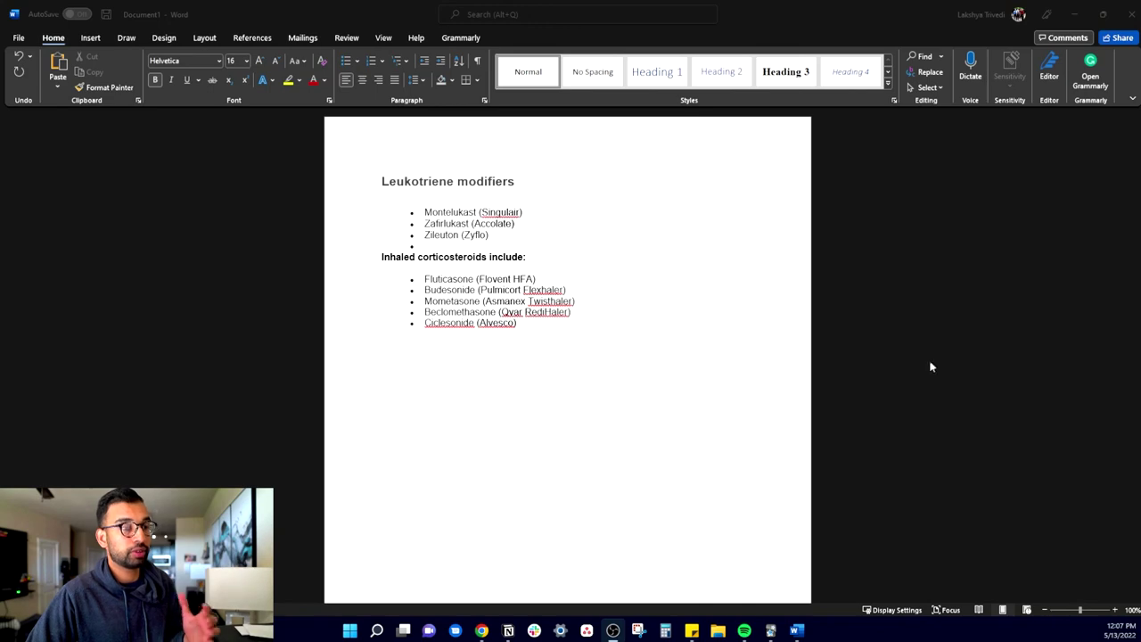
Add the sub-bullets "MOA:", "Who?" and "Side Effects:" under Montelukast (Singulair) in the leukotriene modifiers list.
click(1097, 610)
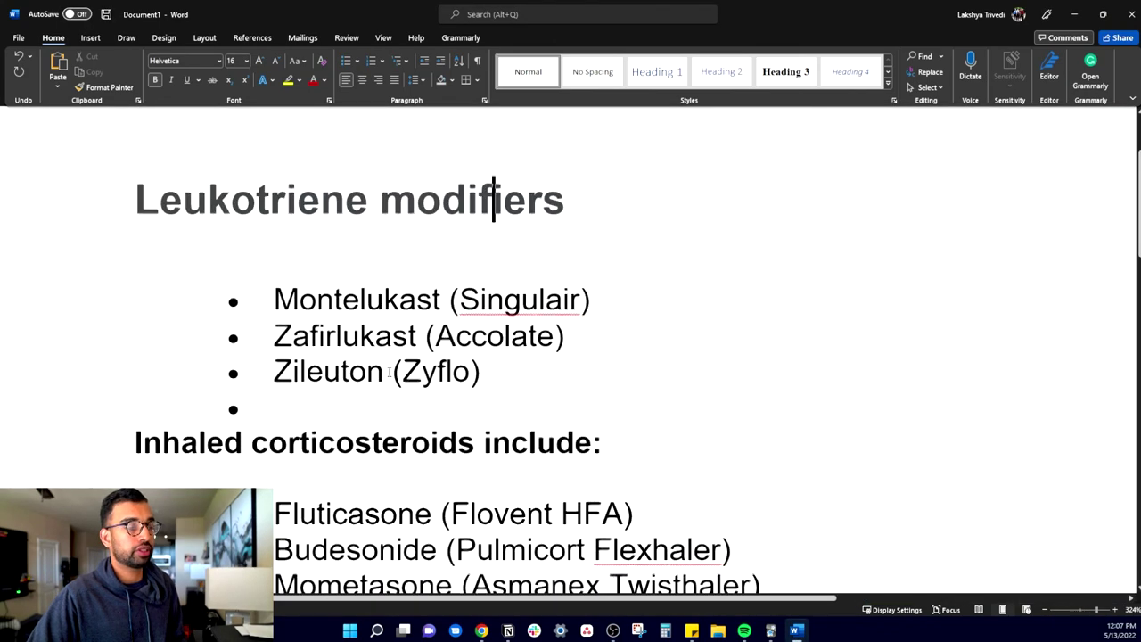
scroll(389, 372, down, 2)
scroll(435, 293, up, 4)
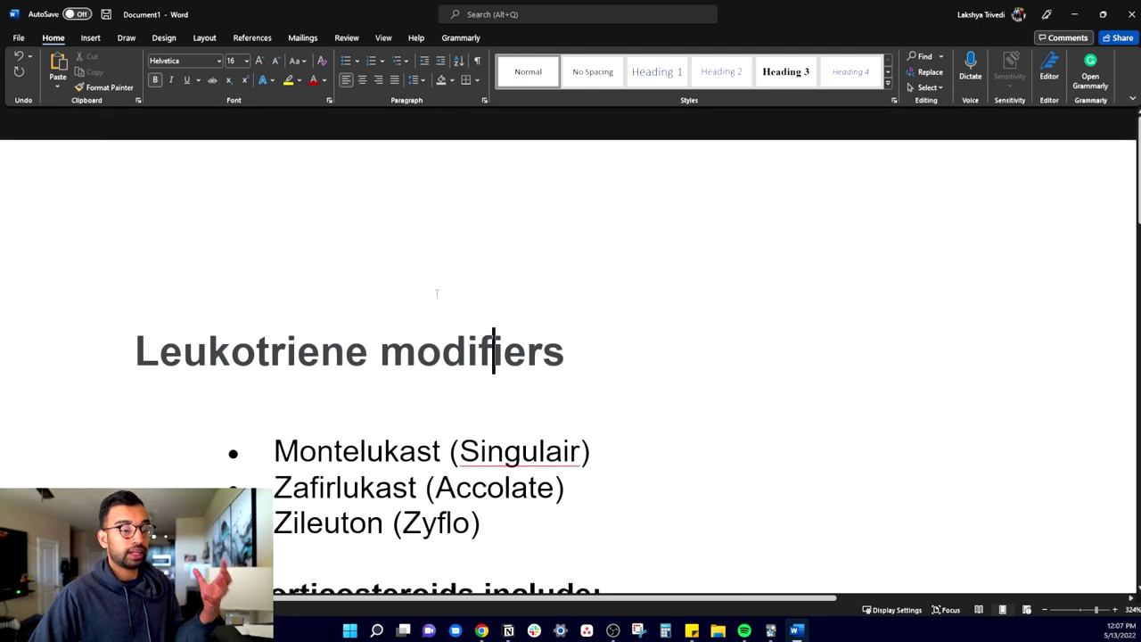
scroll(437, 293, down, 5)
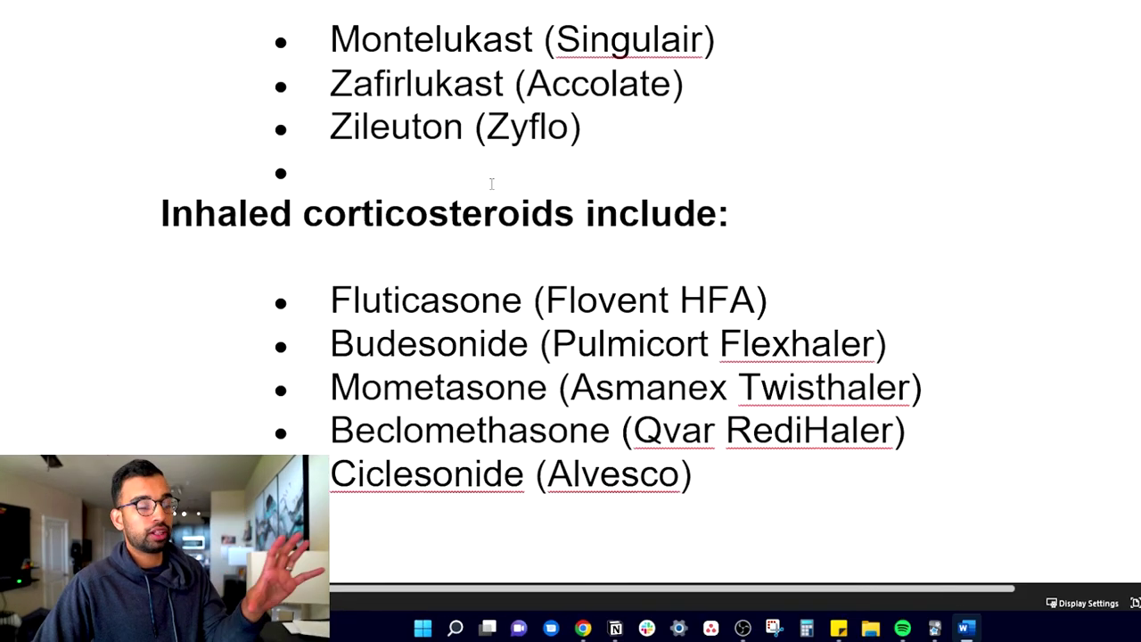
scroll(383, 298, up, 3)
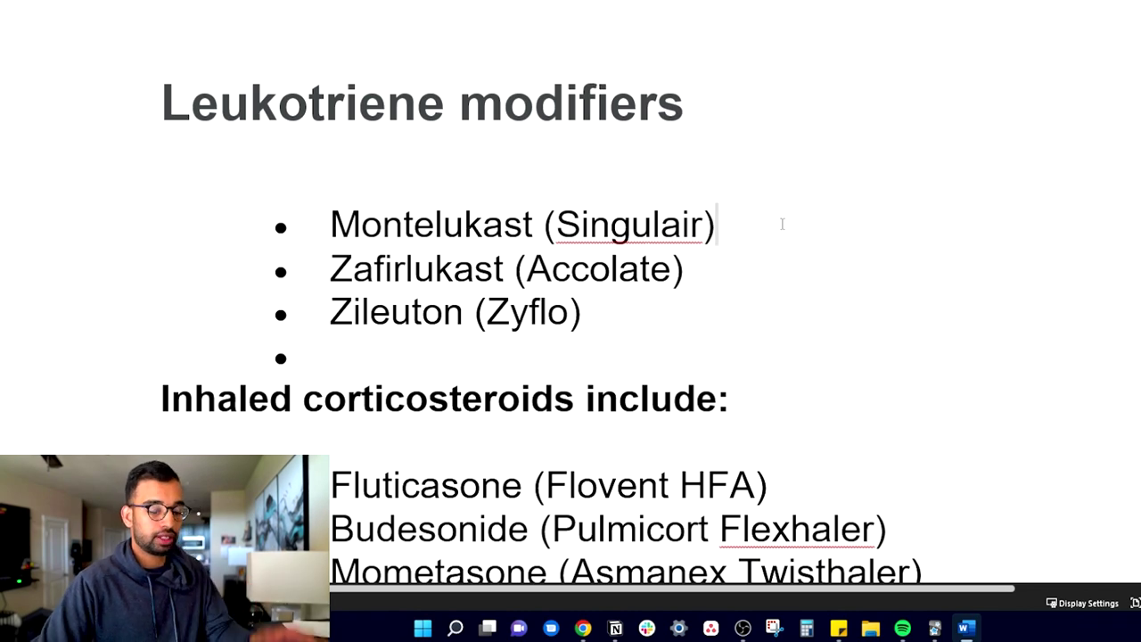
key(Return)
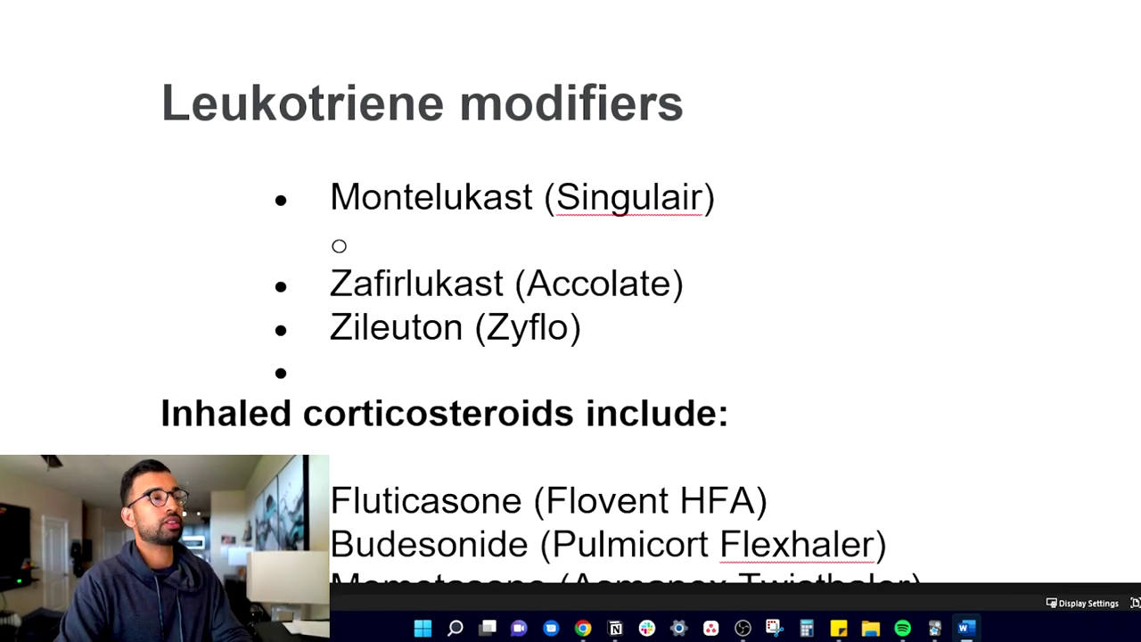
text(MOA)
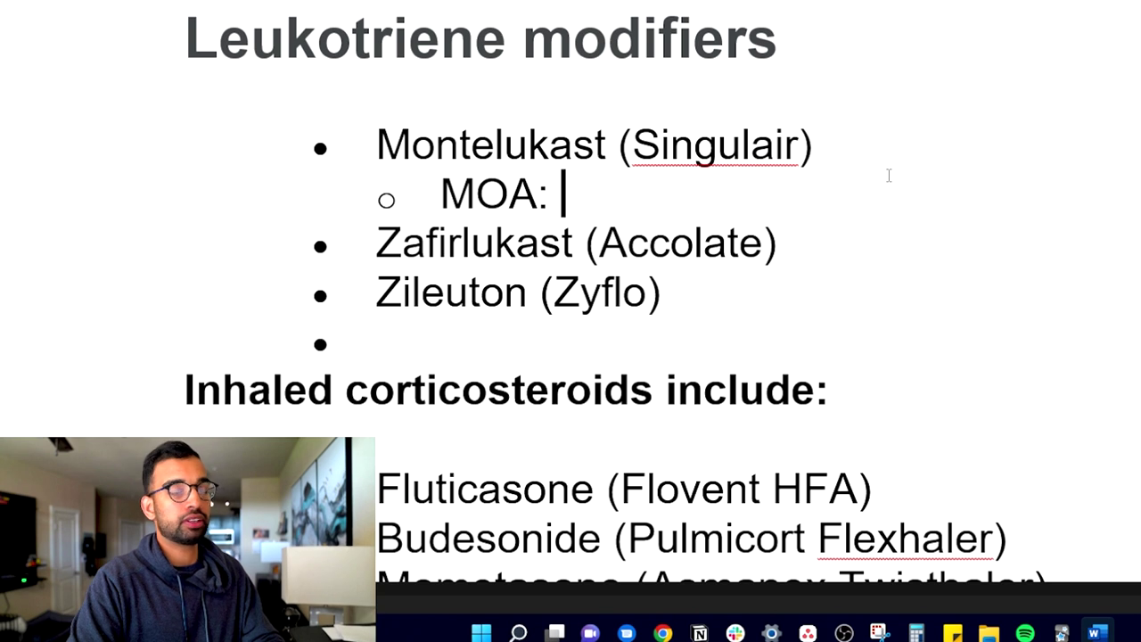
text(:)
key(Return)
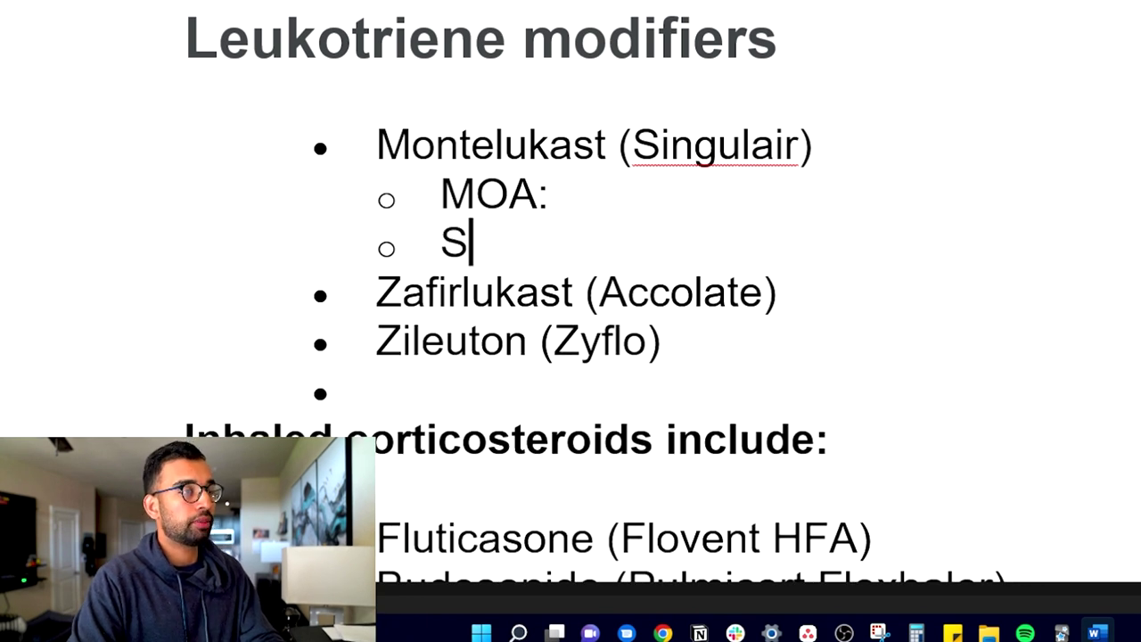
key(Return)
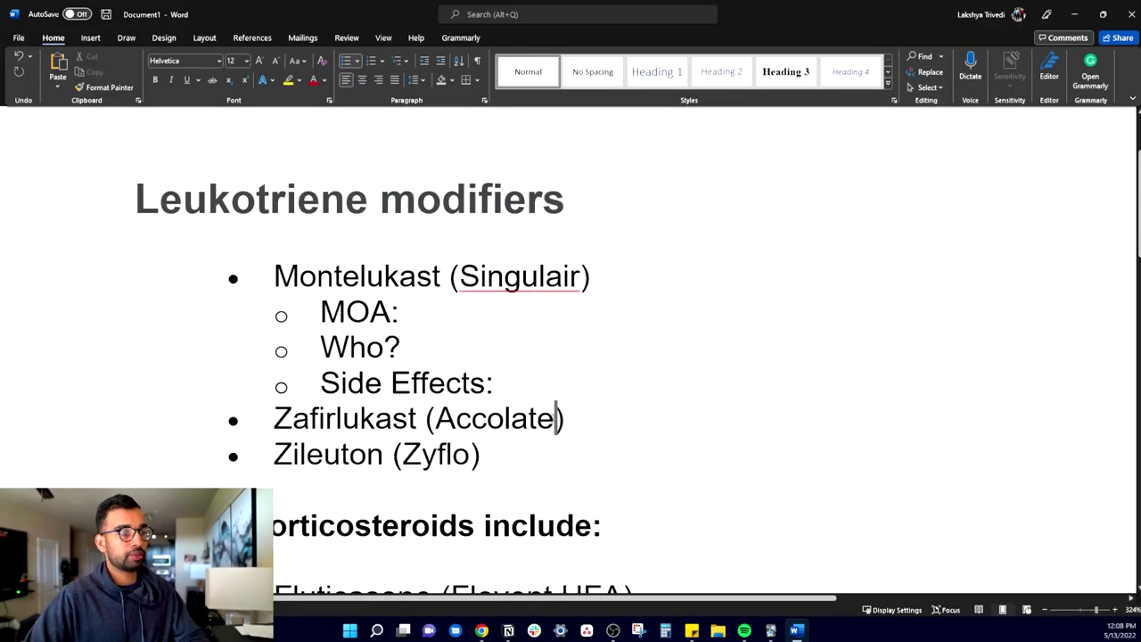
Add the same "MOA:", "Who?" and "Side Effects:" sub-bullets under Zafirlukast (Accolate) and Zileuton (Zyflo).
key(Return)
text(MOA: Who? Side Effects:)
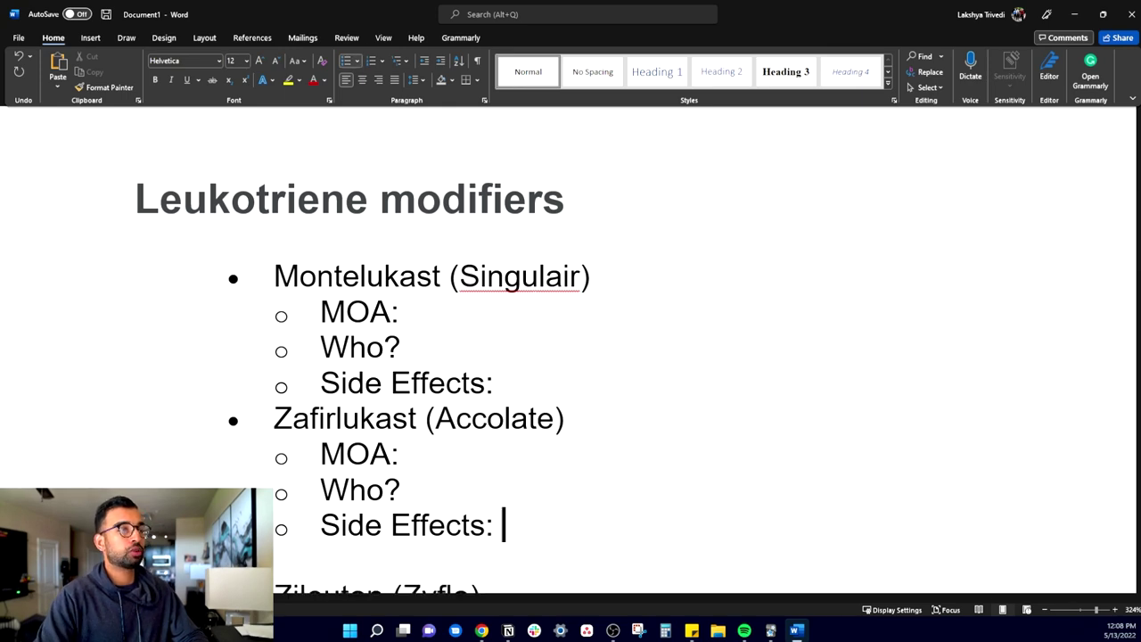
scroll(535, 283, down, 4)
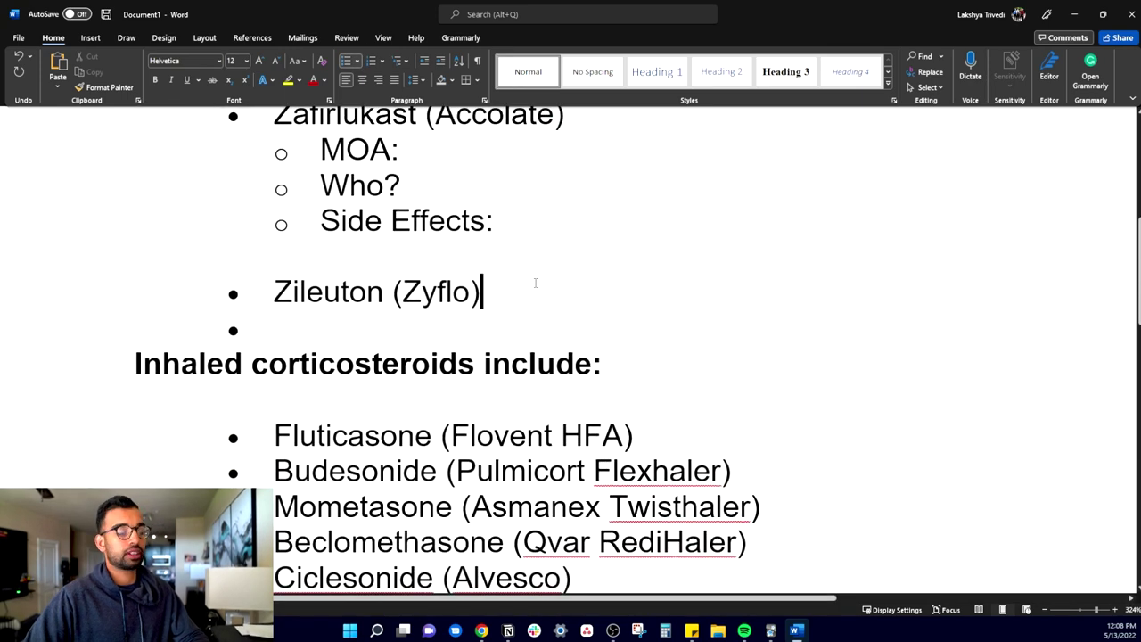
key(Return)
key(Tab)
text(MOA: Who? Side Effects:)
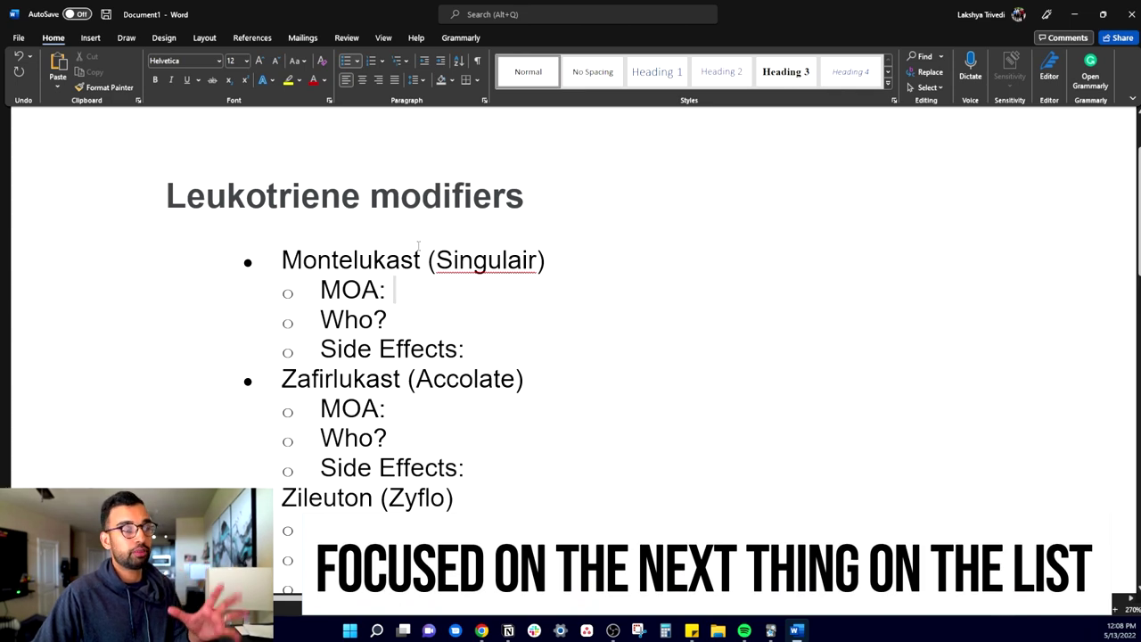
Hide the MOA, Who? and Side Effects lines under Montelukast with a white font colour, and undo the colour change.
scroll(417, 246, down, 6)
scroll(415, 249, up, 3)
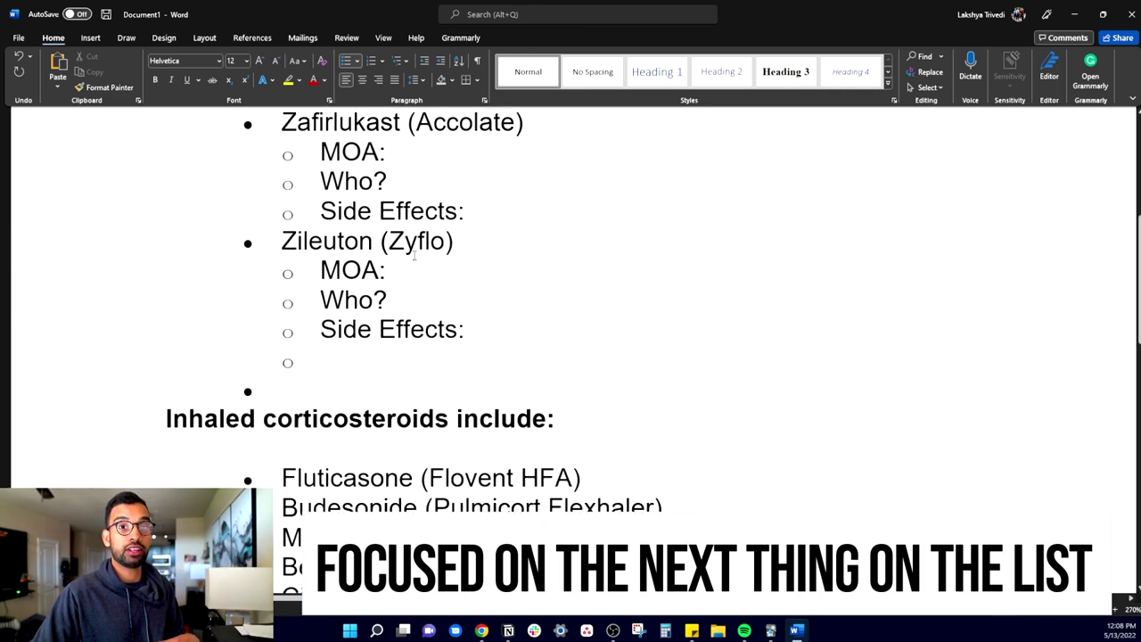
scroll(414, 256, up, 3)
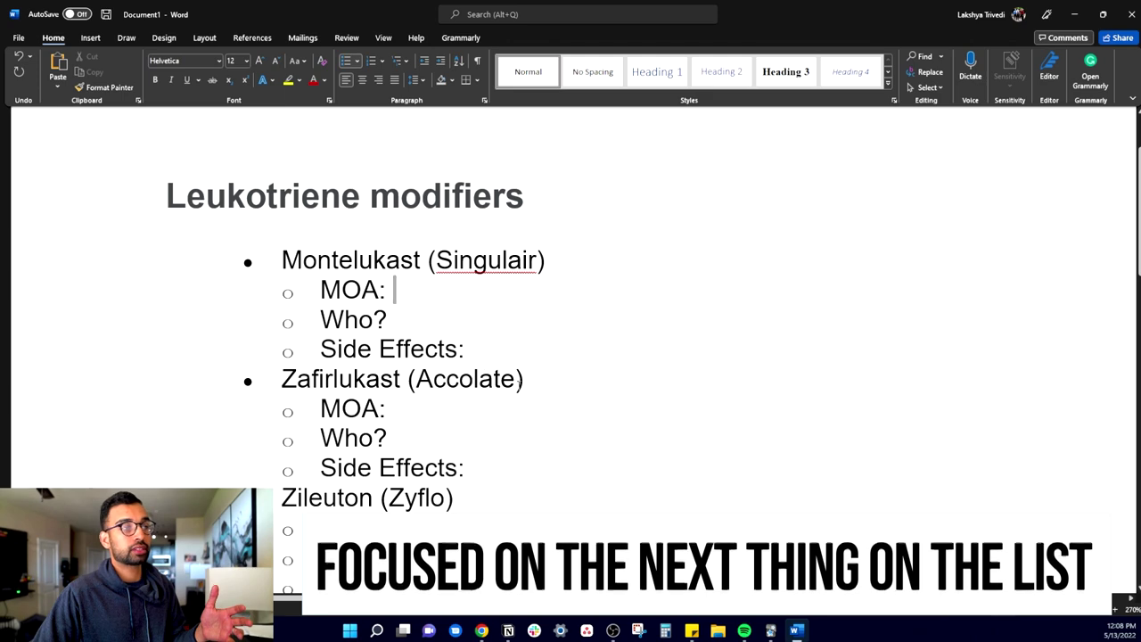
drag(489, 351, 341, 291)
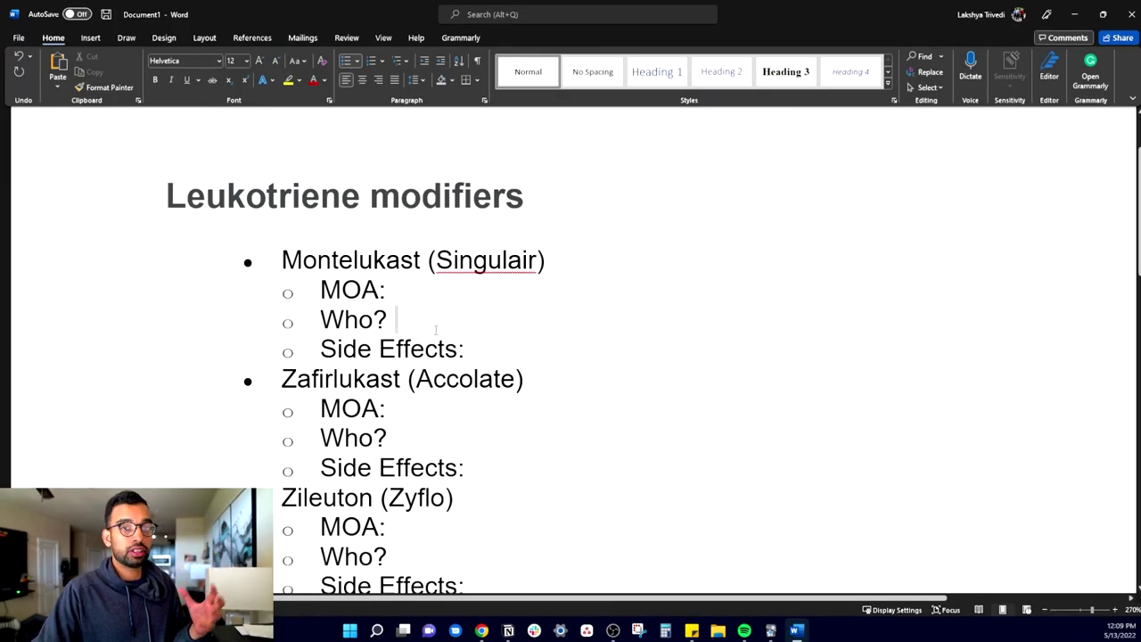
drag(486, 348, 321, 290)
click(324, 80)
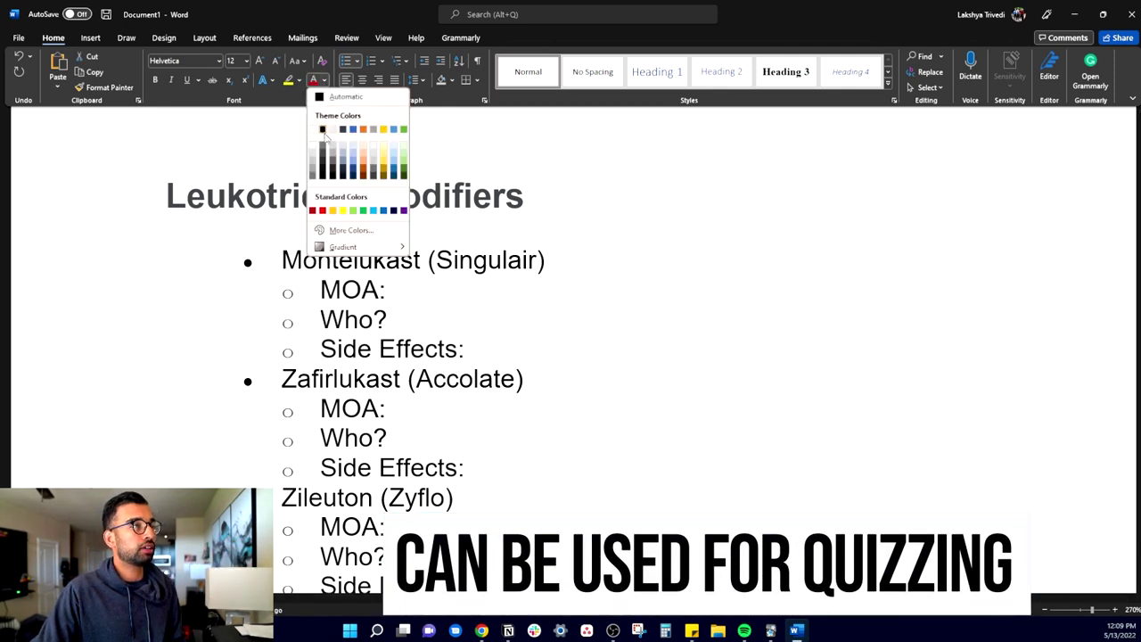
click(313, 132)
click(504, 305)
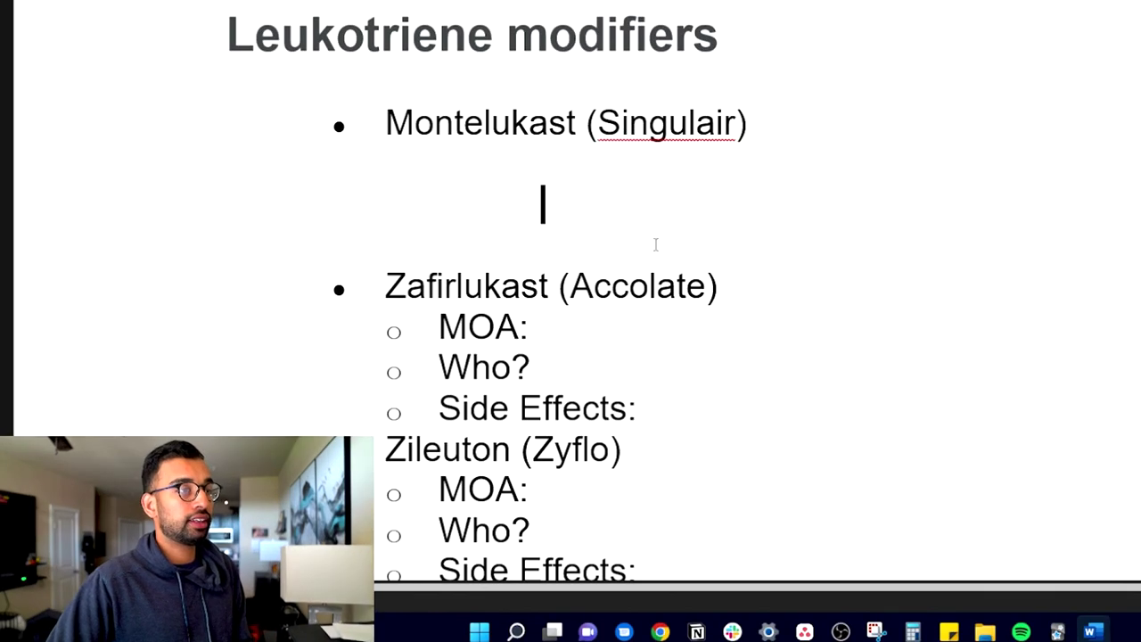
key(ctrl+z)
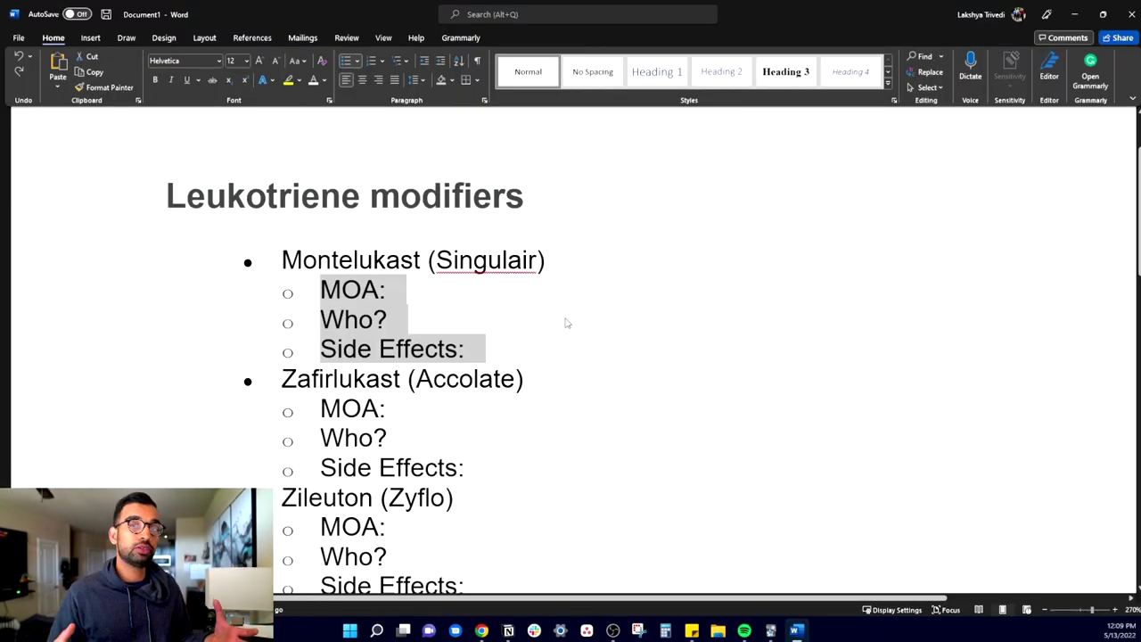
Highlight the Montelukast (Singulair) entry and its three sub-bullets in green.
drag(486, 355, 282, 260)
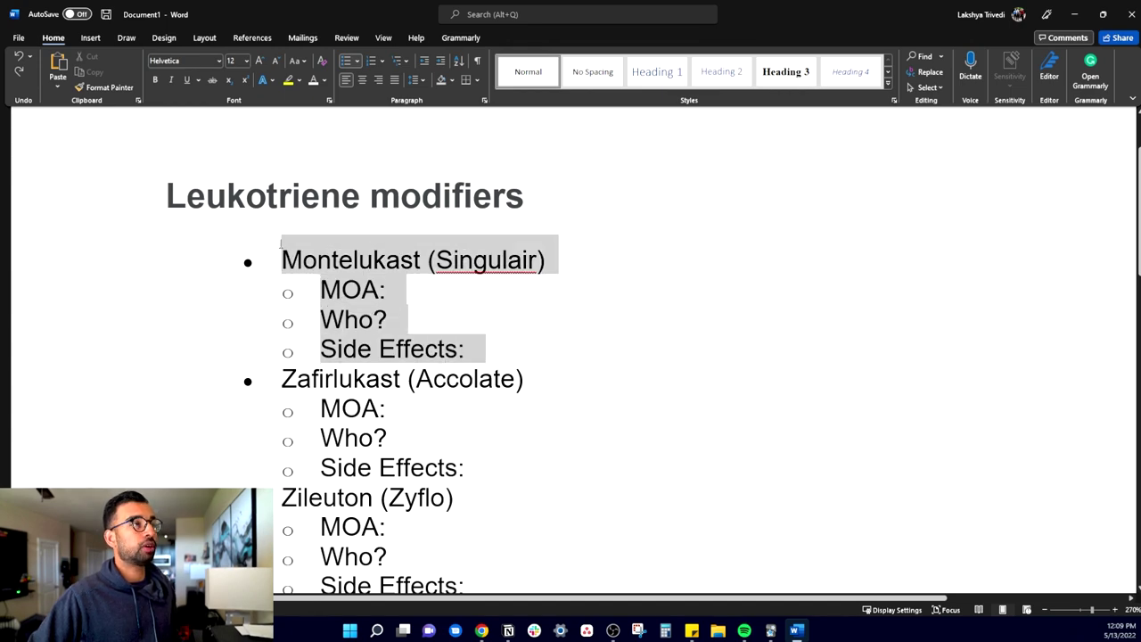
click(299, 80)
click(305, 98)
click(515, 295)
Highlight the Zafirlukast (Accolate) entry and its three sub-bullets in red.
scroll(469, 395, down, 2)
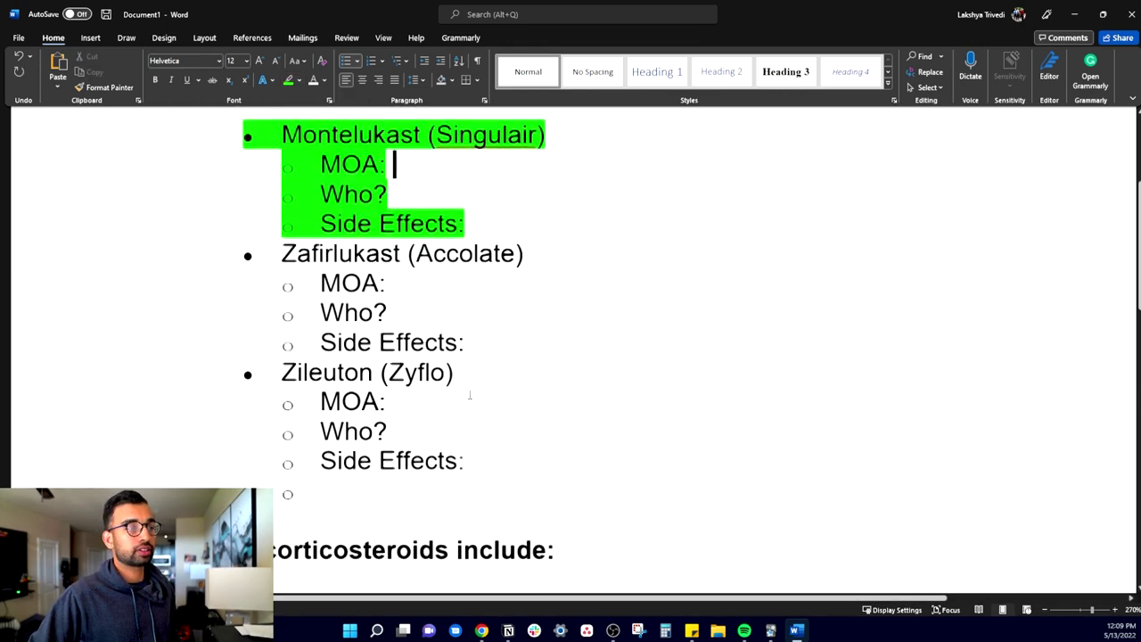
click(490, 346)
drag(496, 349, 292, 253)
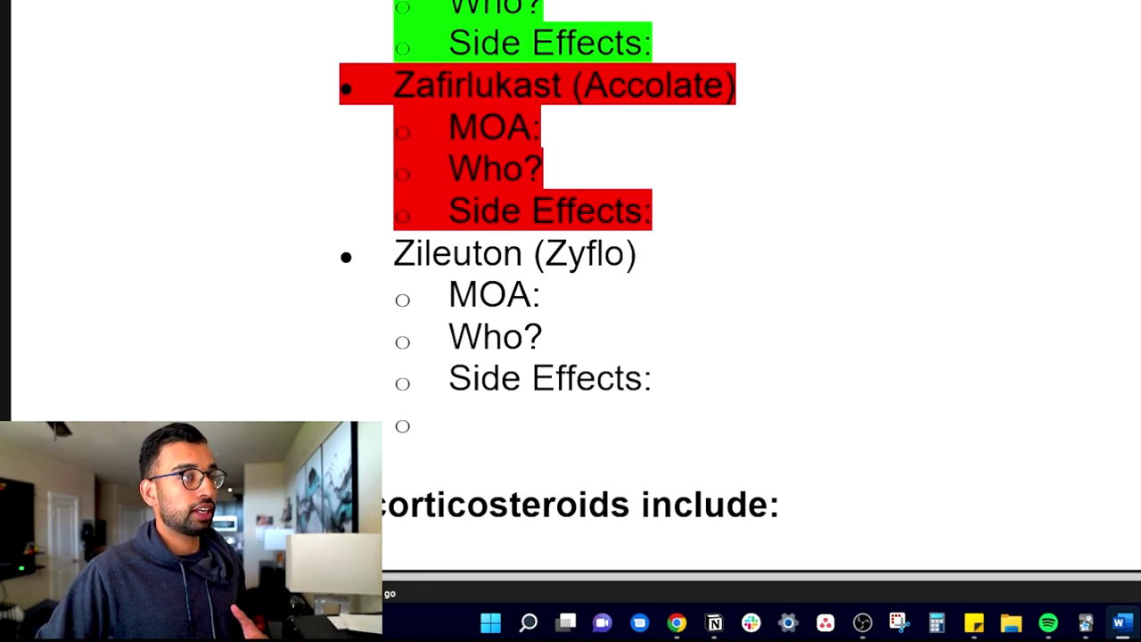
click(841, 247)
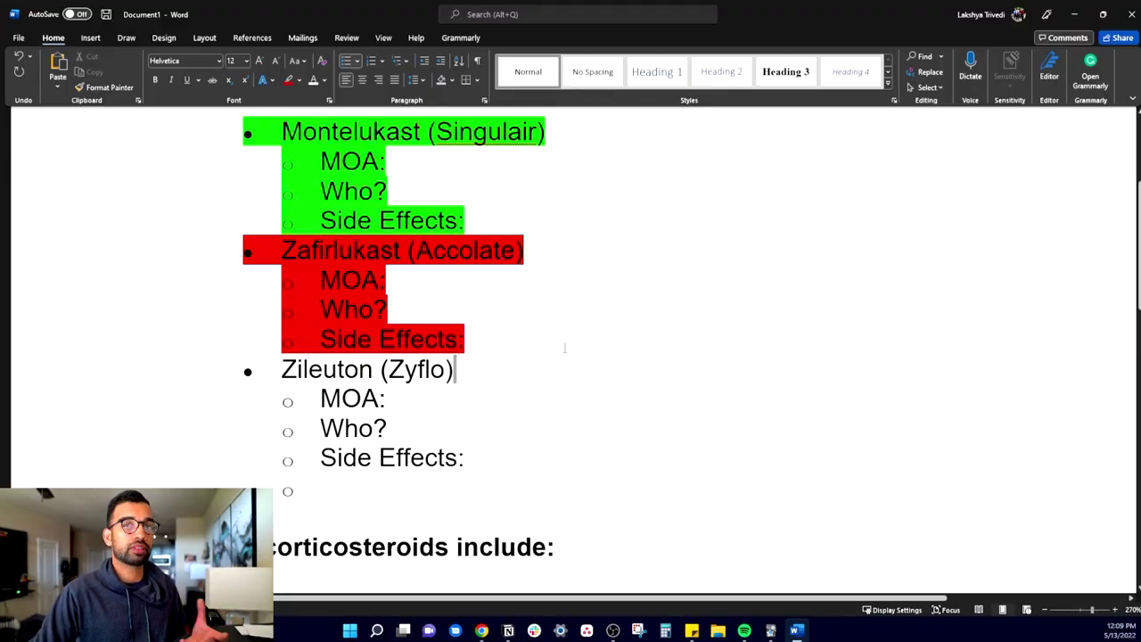
Switch to the Residency Preparation Schedule in Notion and examine its topic table and the Hyponatremia page's resources, notes and questions.
scroll(565, 348, down, 6)
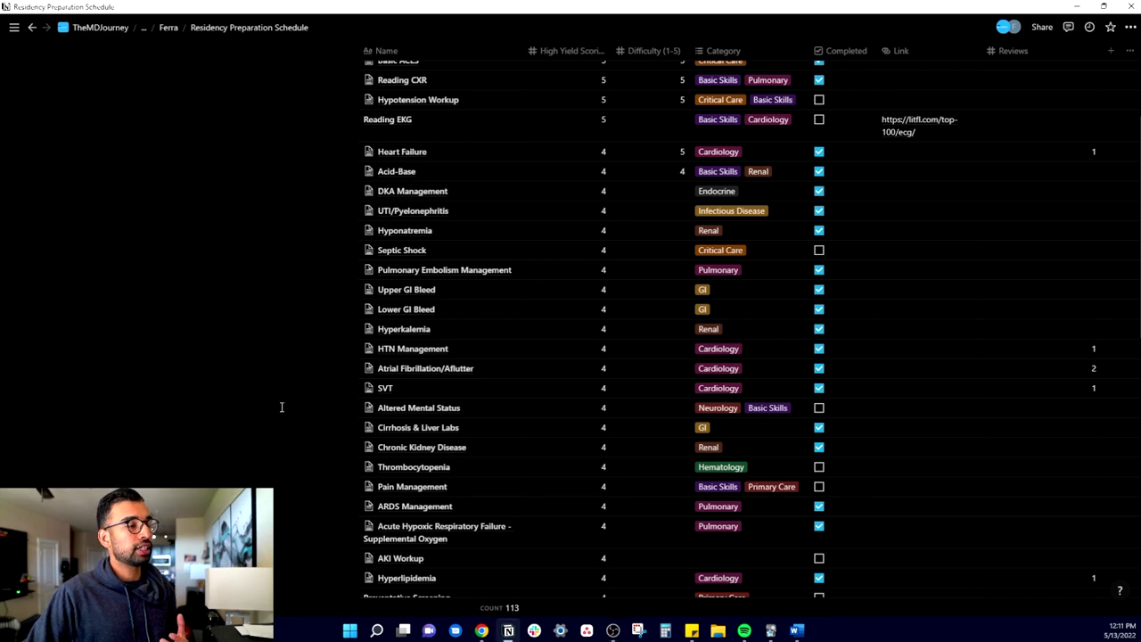
scroll(281, 408, up, 2)
scroll(281, 407, down, 2)
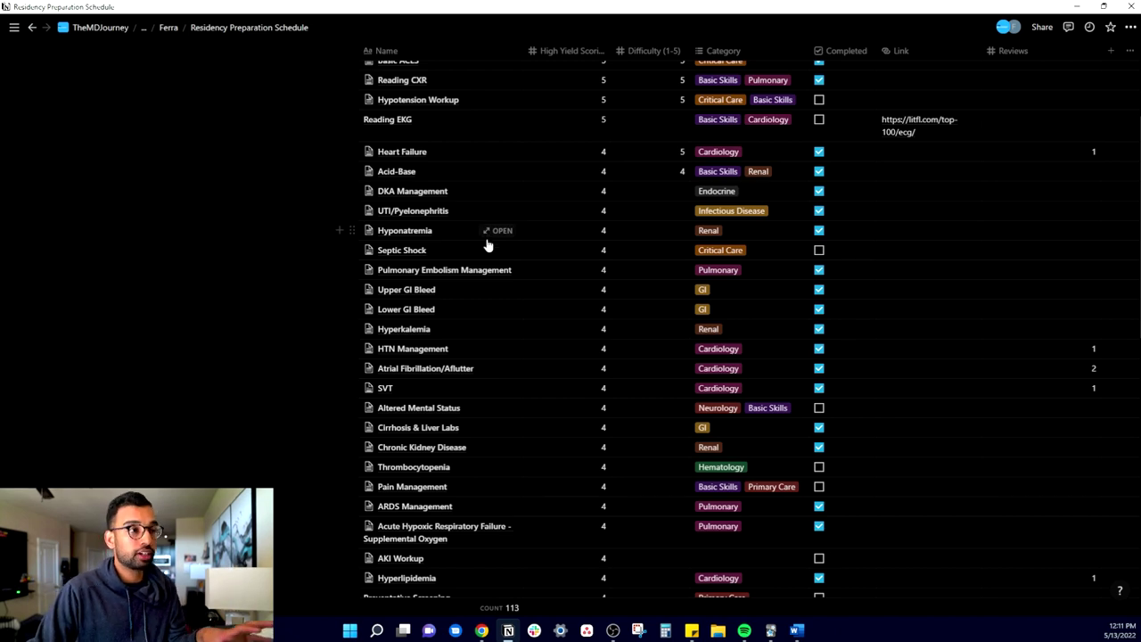
click(488, 234)
scroll(522, 450, down, 4)
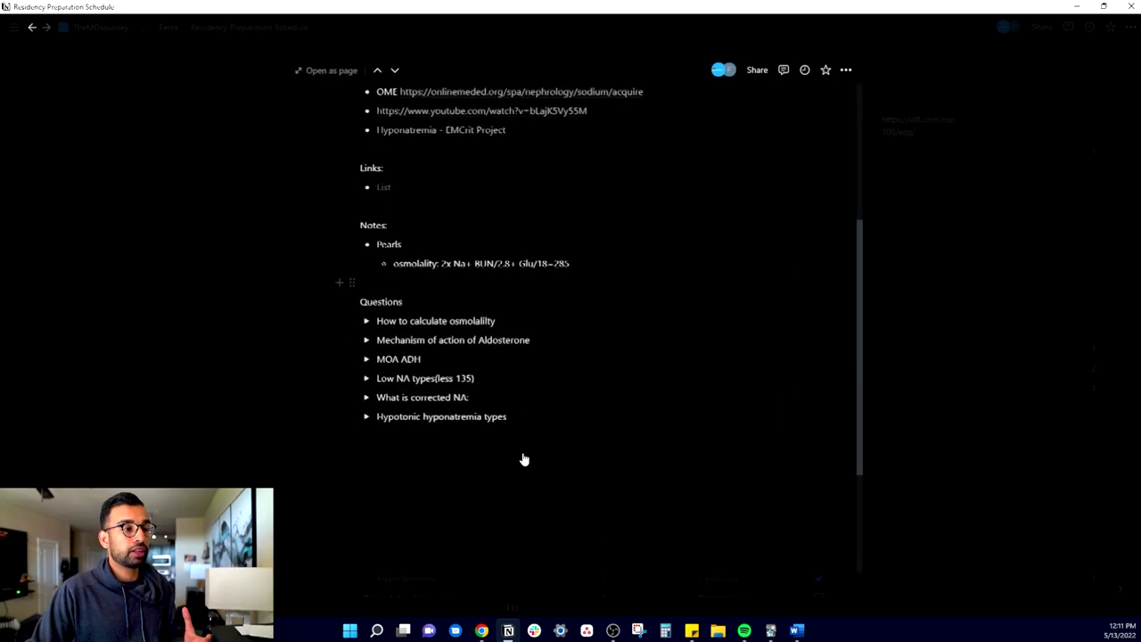
scroll(287, 299, up, 2)
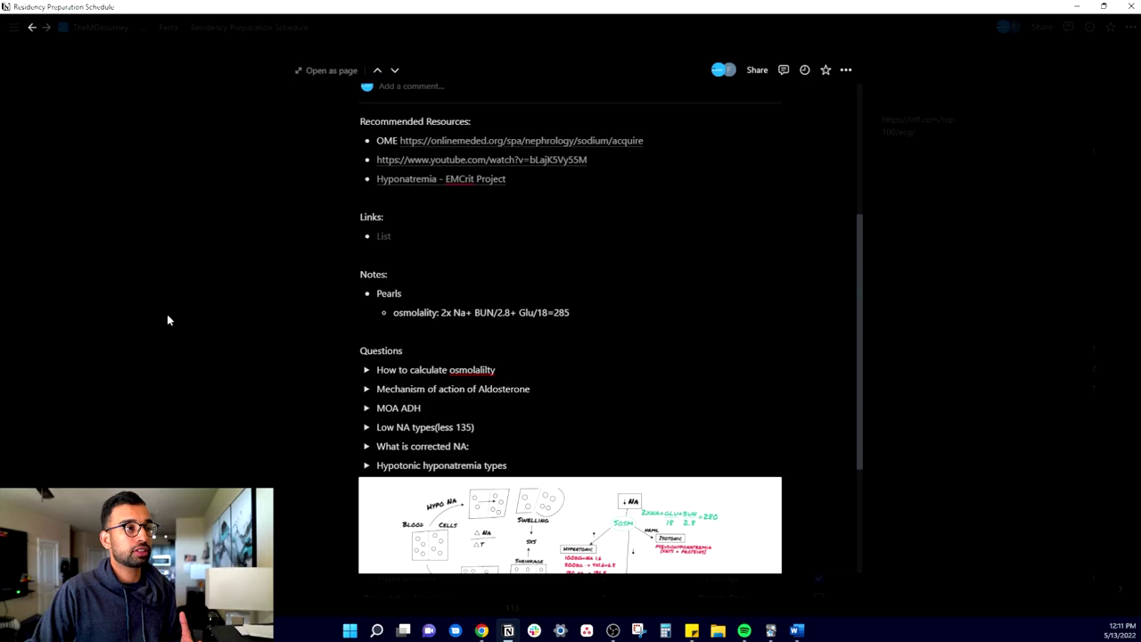
click(167, 319)
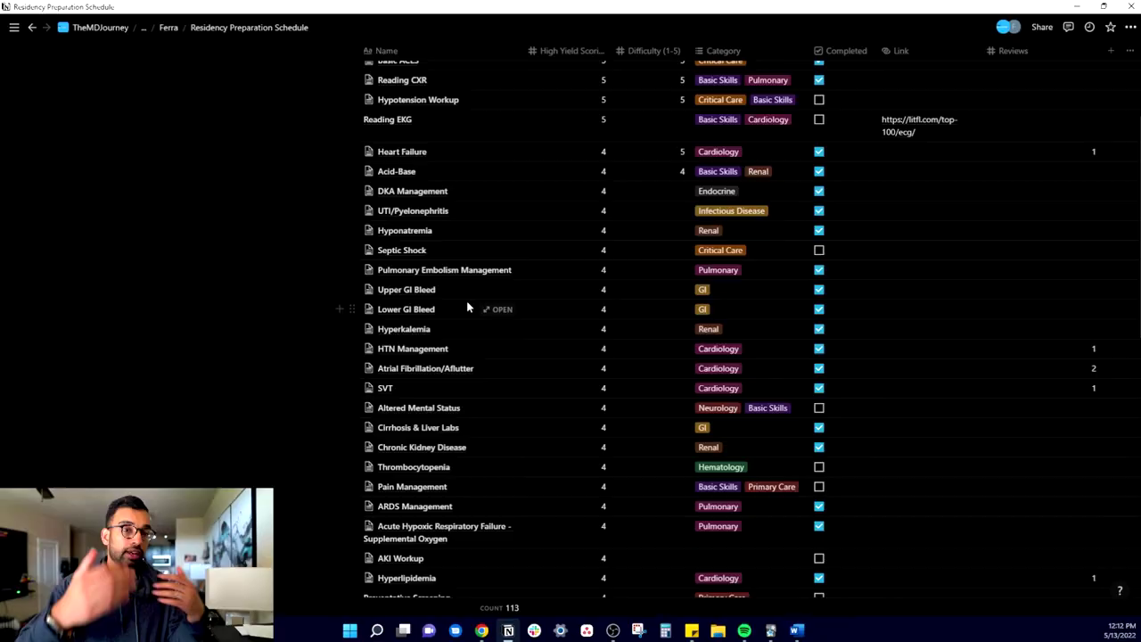
scroll(433, 425, down, 3)
scroll(411, 453, up, 3)
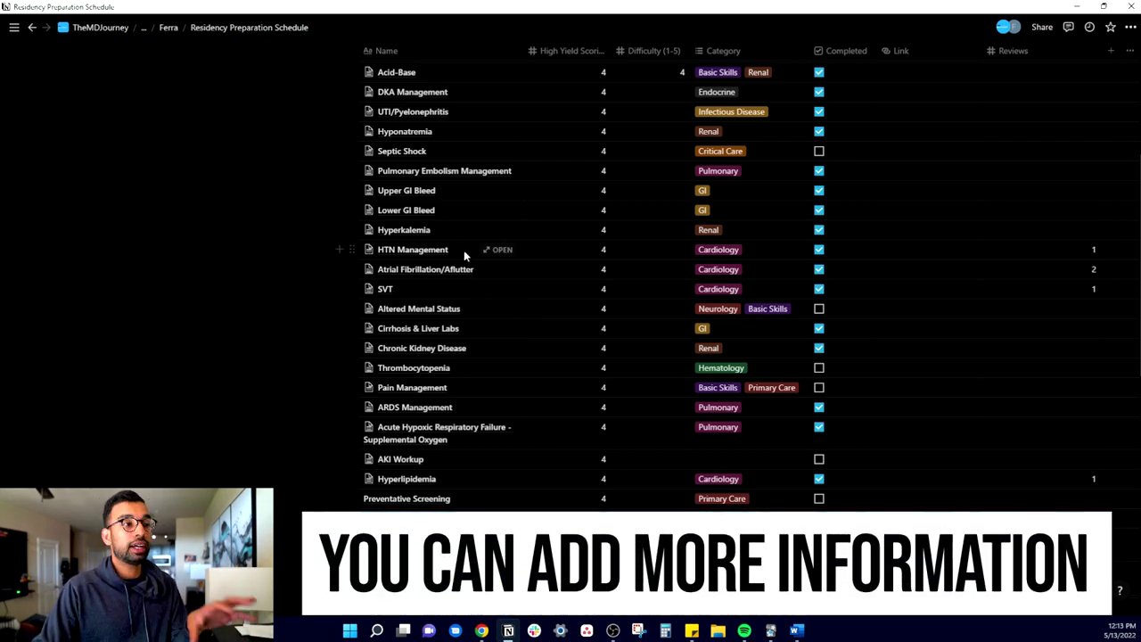
scroll(801, 198, up, 5)
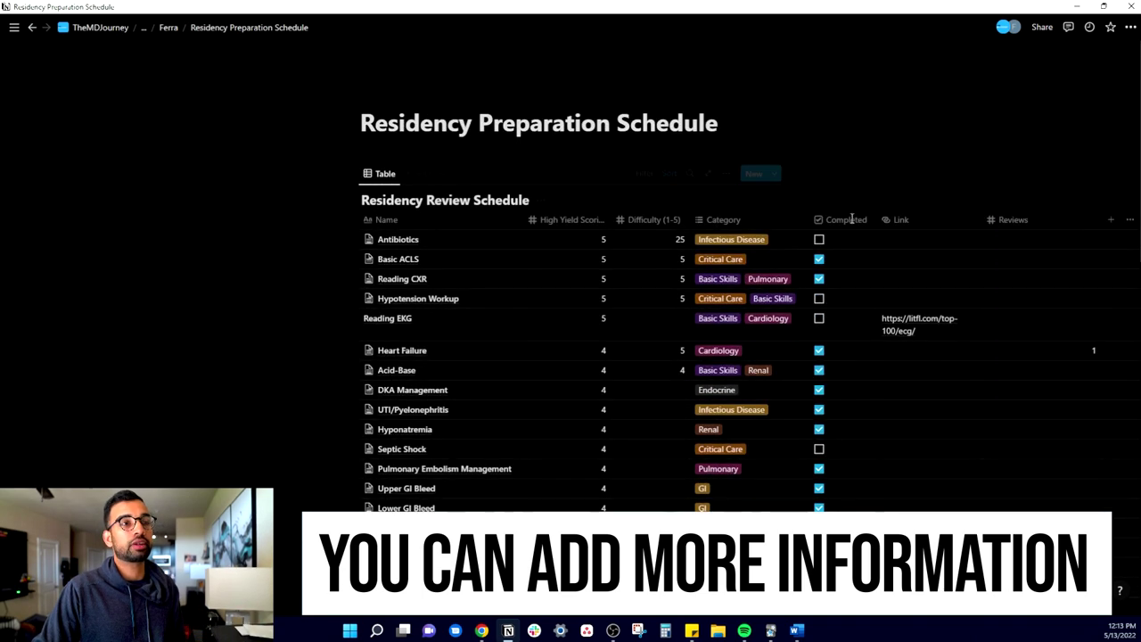
scroll(837, 198, down, 5)
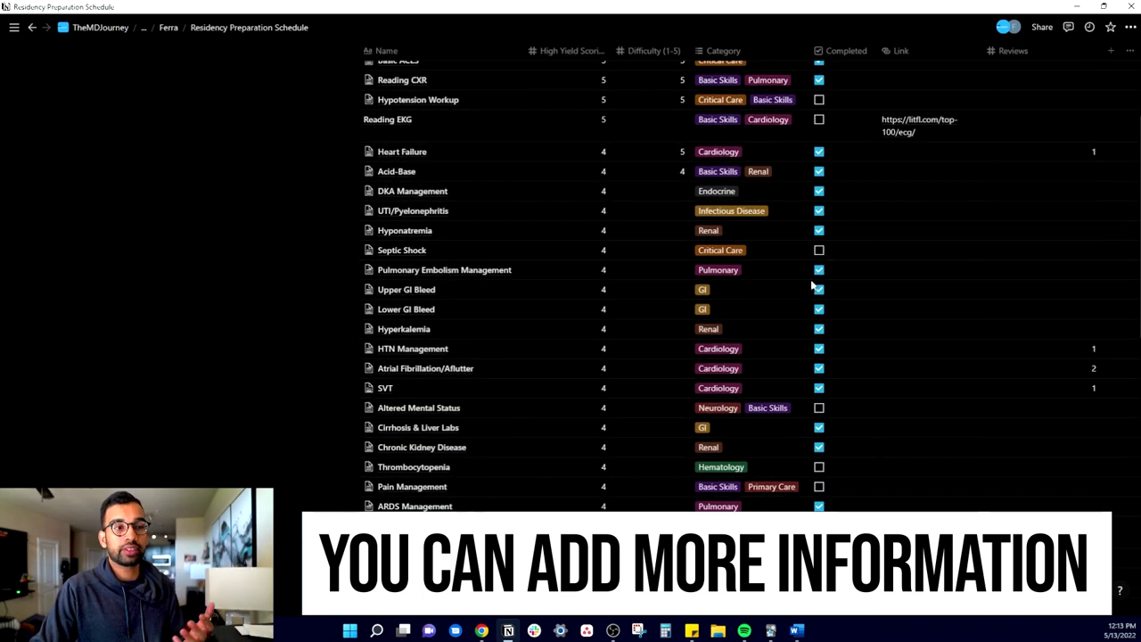